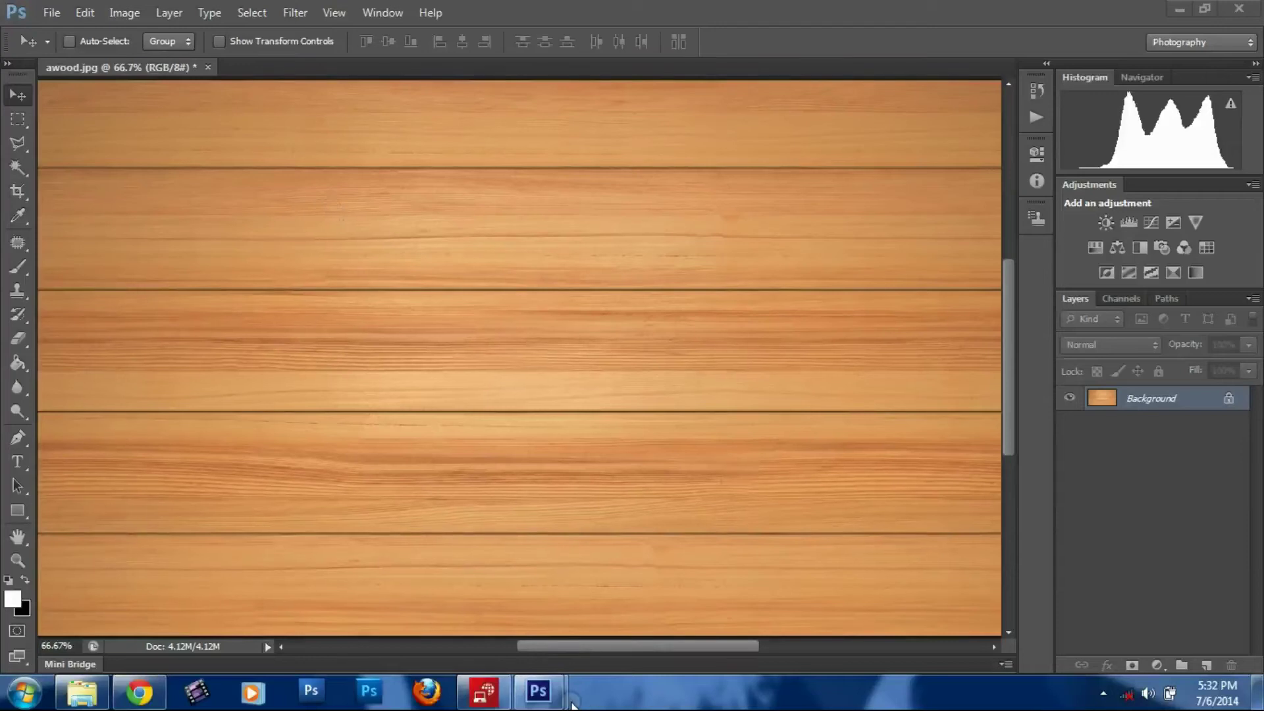
Copy the portrait photo onto the awood.jpg wood-planks document as a new layer
click(629, 615)
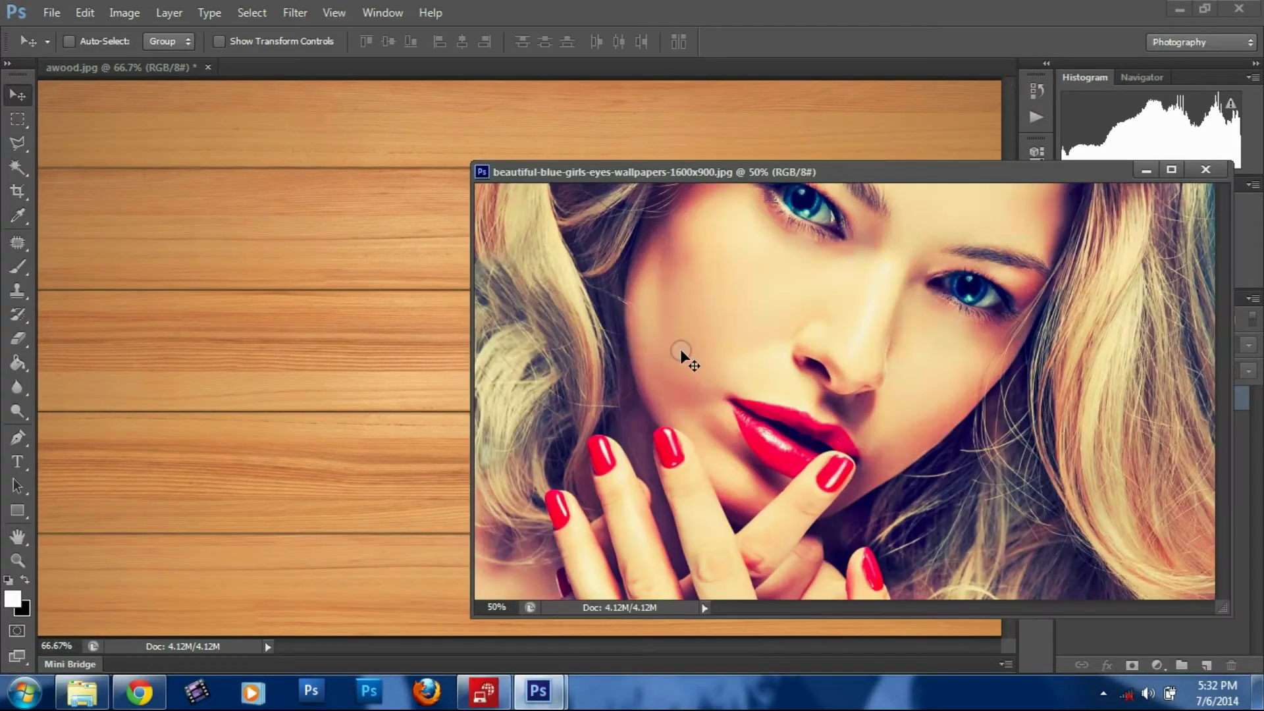
drag(655, 459, 398, 349)
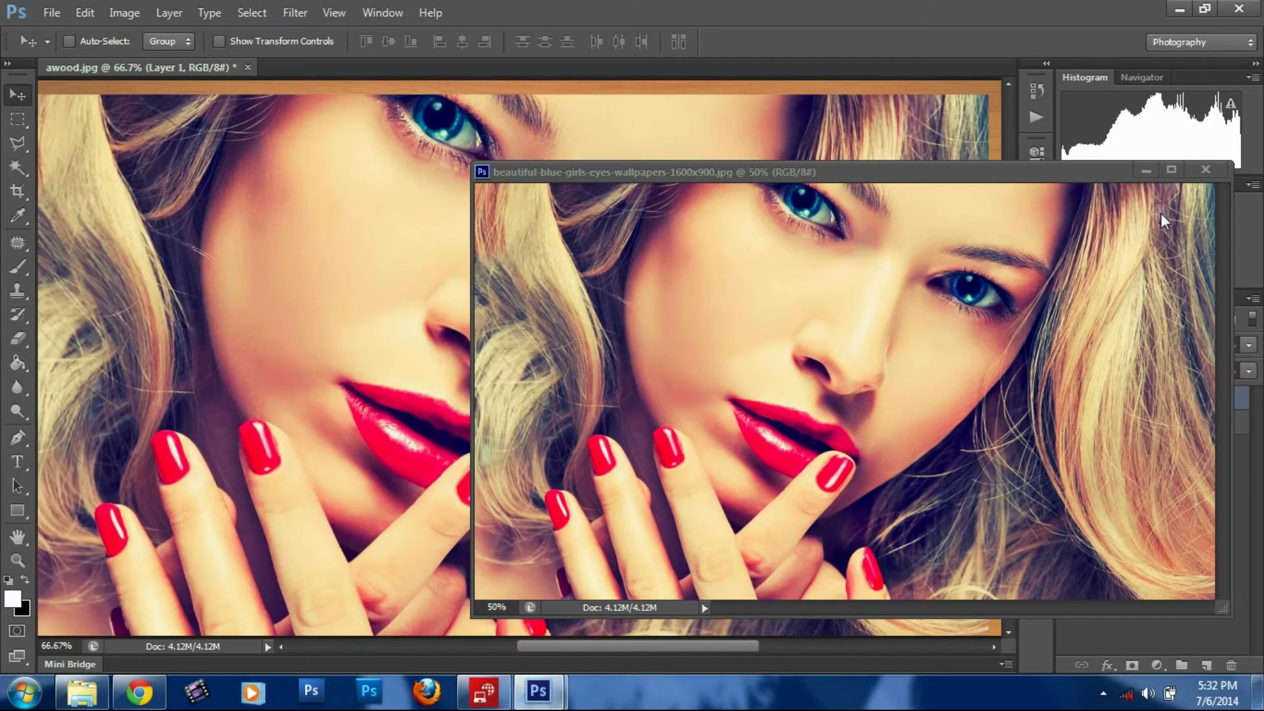
click(1145, 173)
Scale the portrait to about 58%, centre it on the wood, and select the whole canvas
click(220, 41)
drag(193, 144, 361, 209)
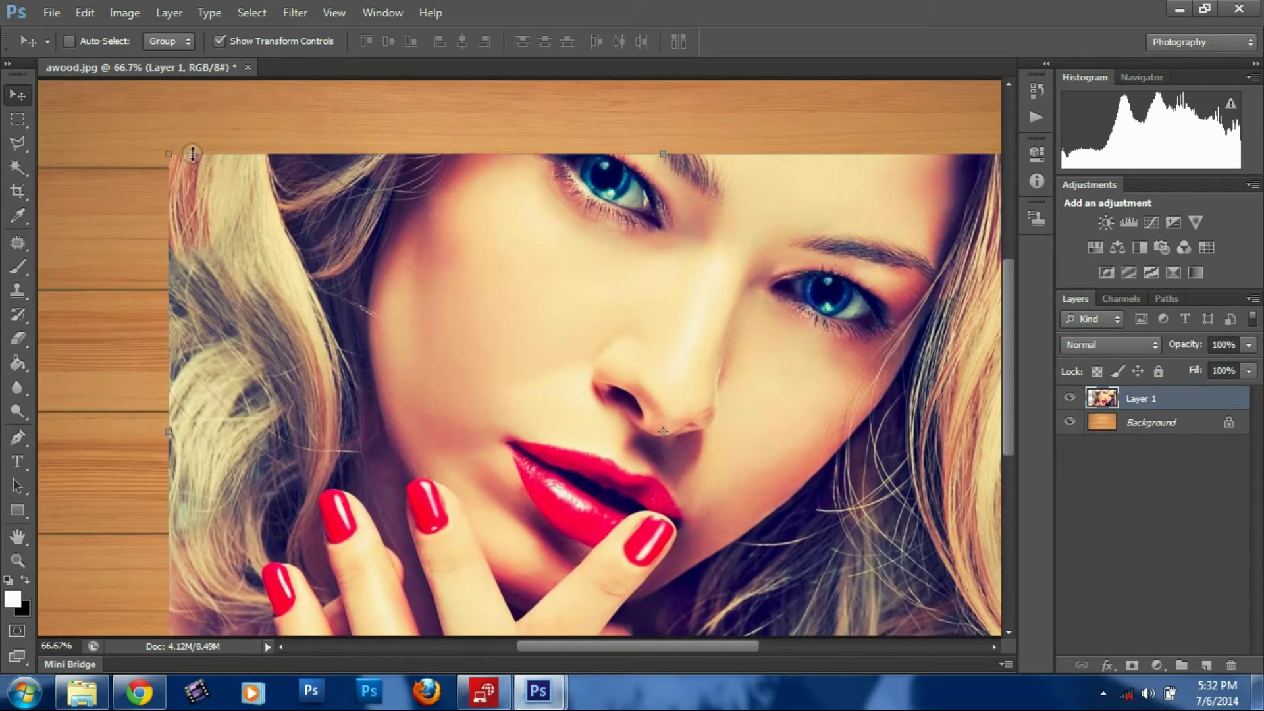
drag(193, 153, 590, 378)
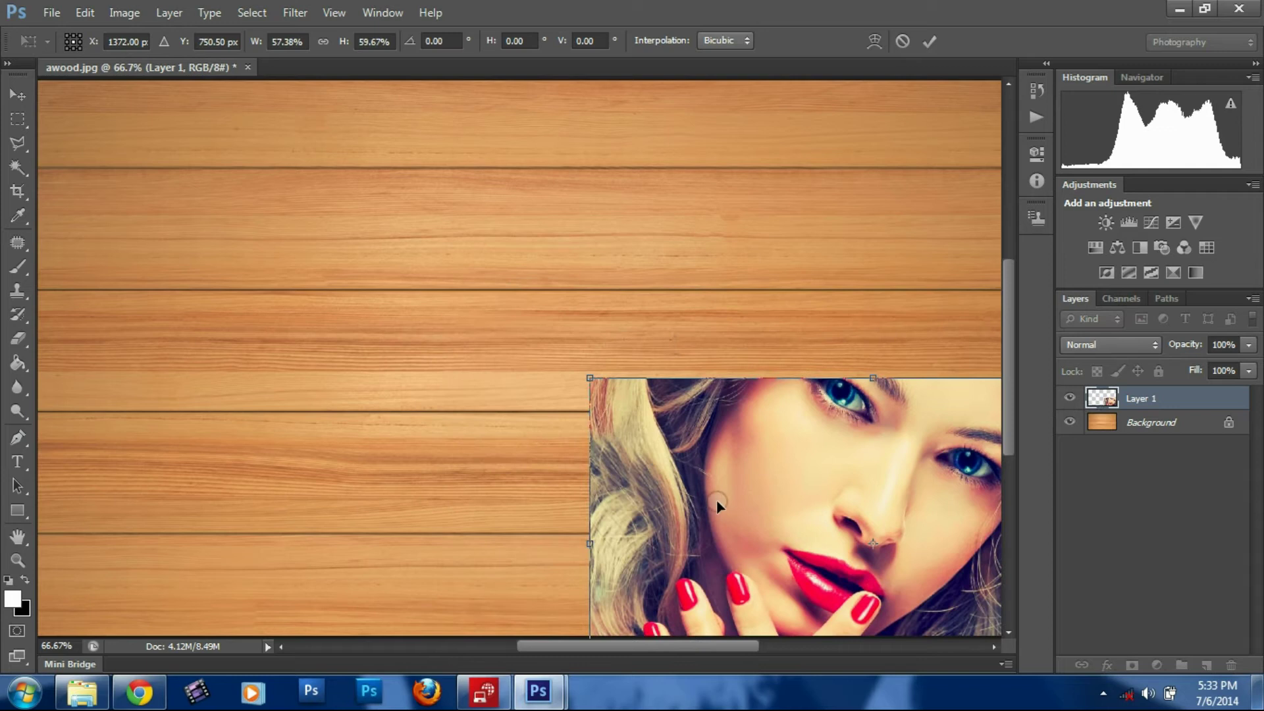
drag(717, 501, 366, 309)
key(Return)
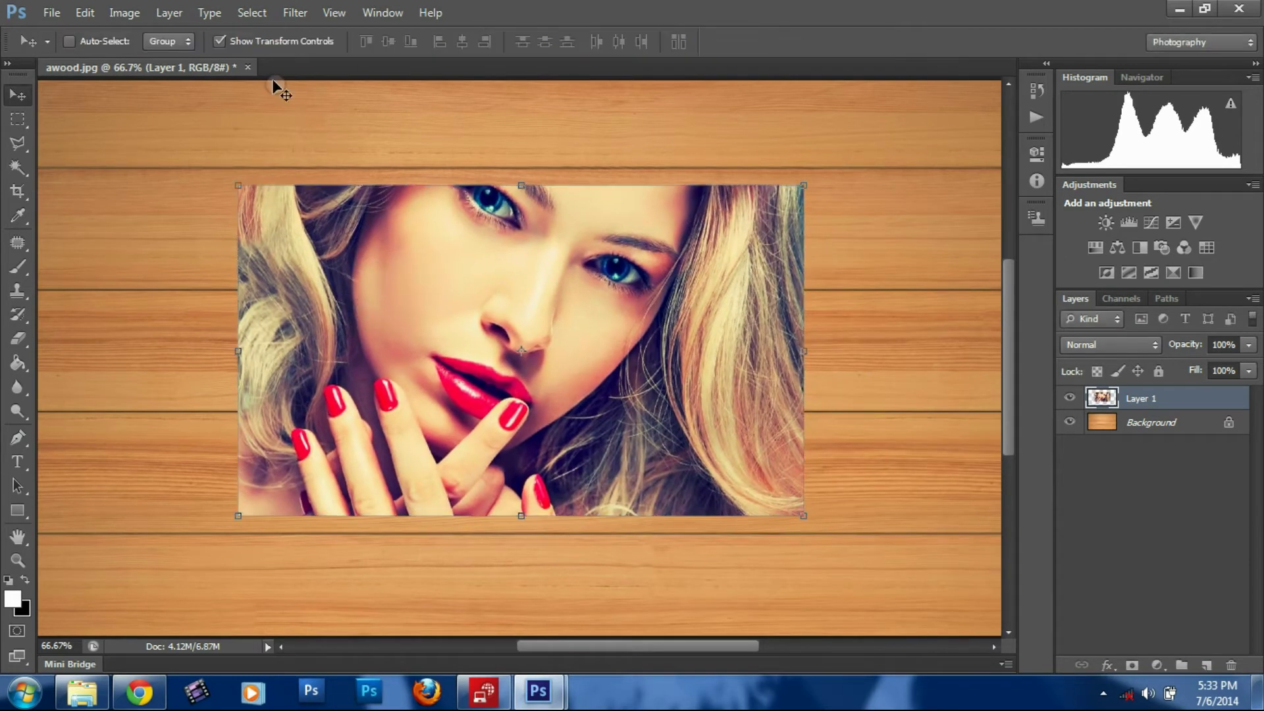
click(223, 43)
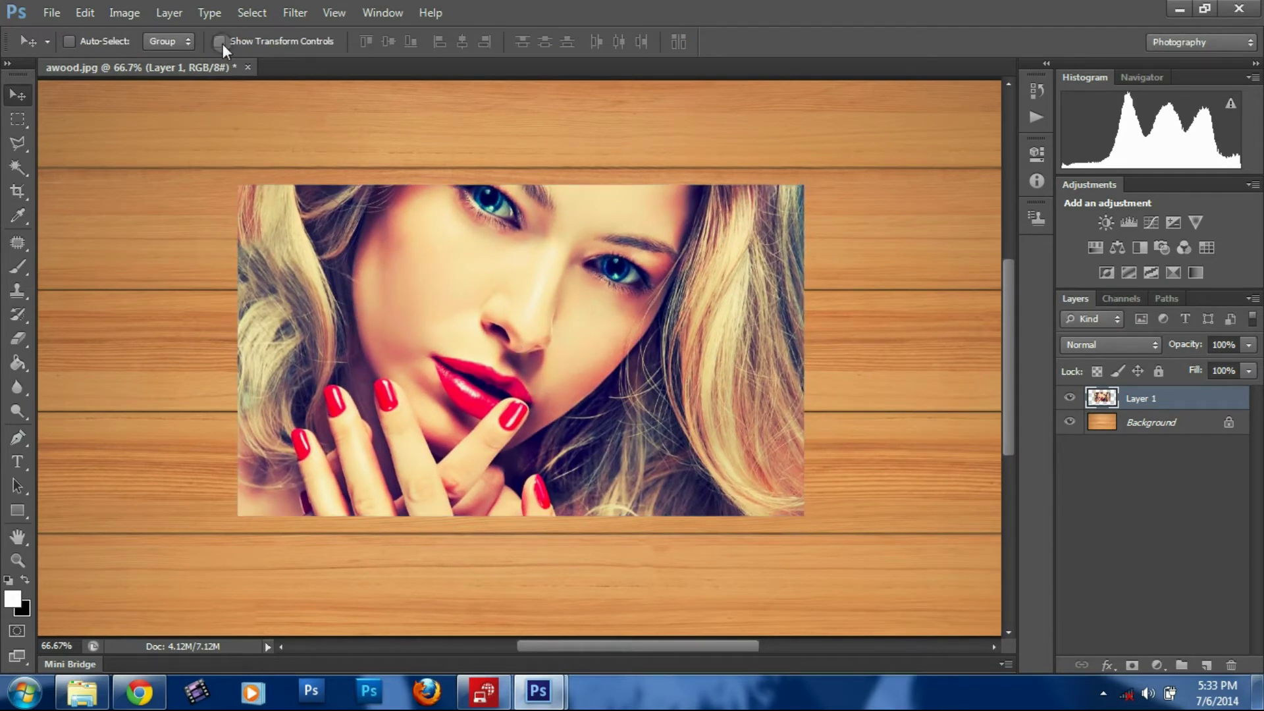
key(ctrl+a)
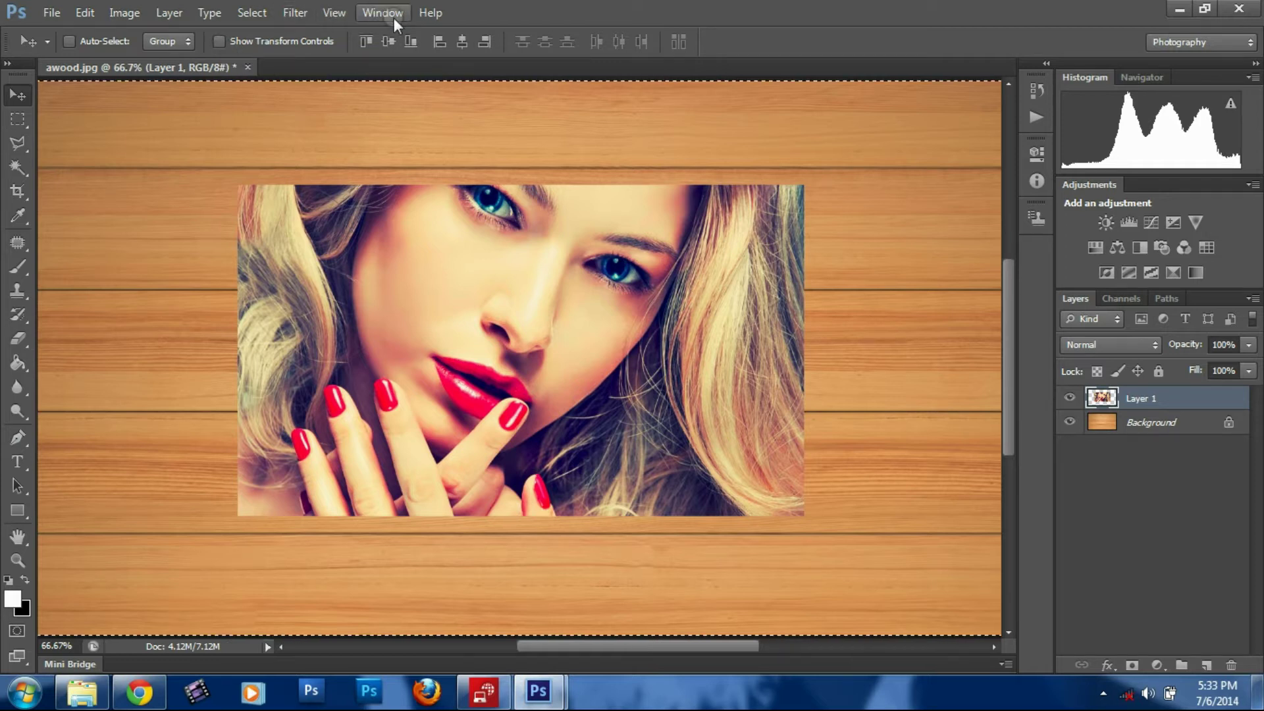
Align the portrait to the canvas's vertical centre and clear the selection
click(387, 42)
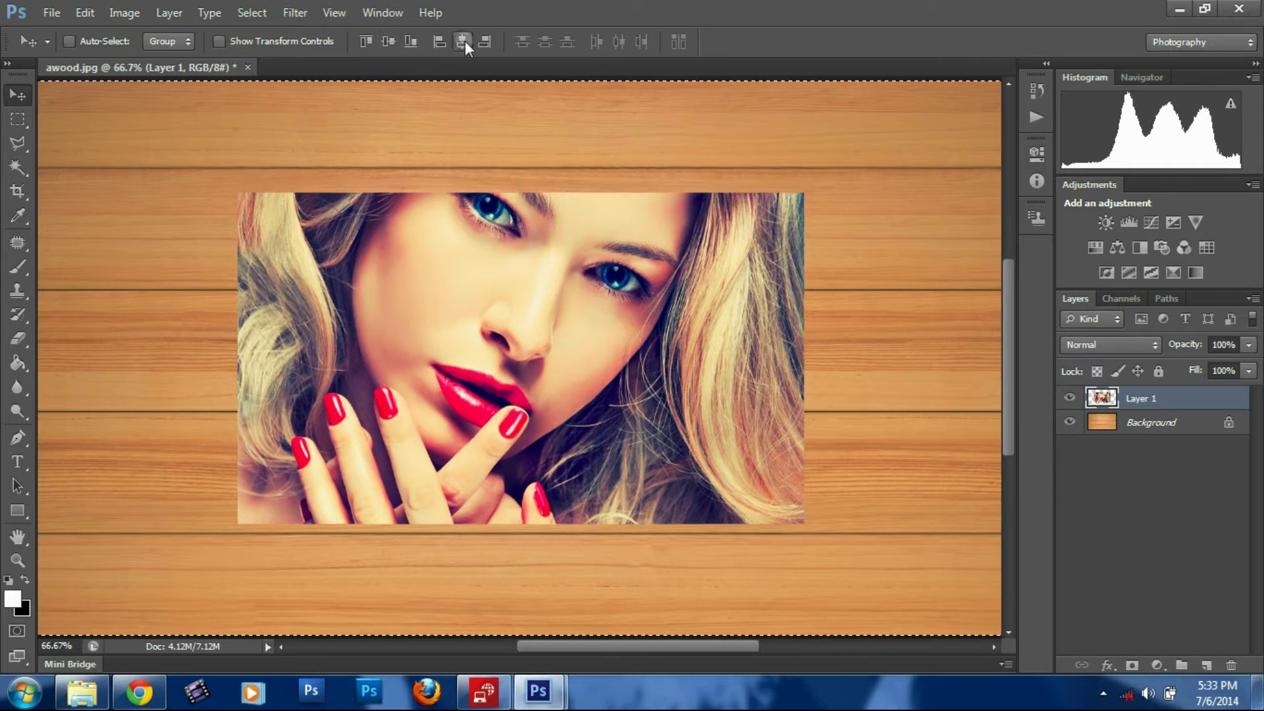
click(18, 119)
key(ctrl+d)
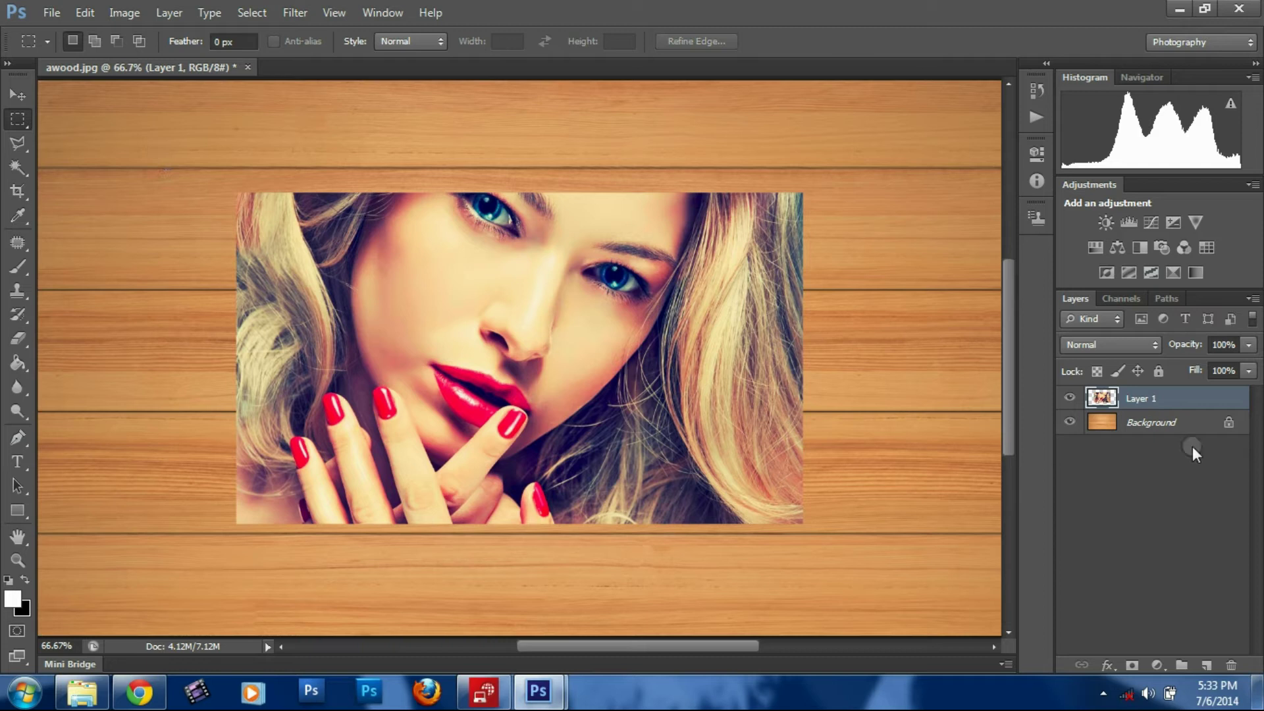
Add an empty Layer 2 above Background and marquee-select a rectangle matching the portrait's edges
click(1180, 436)
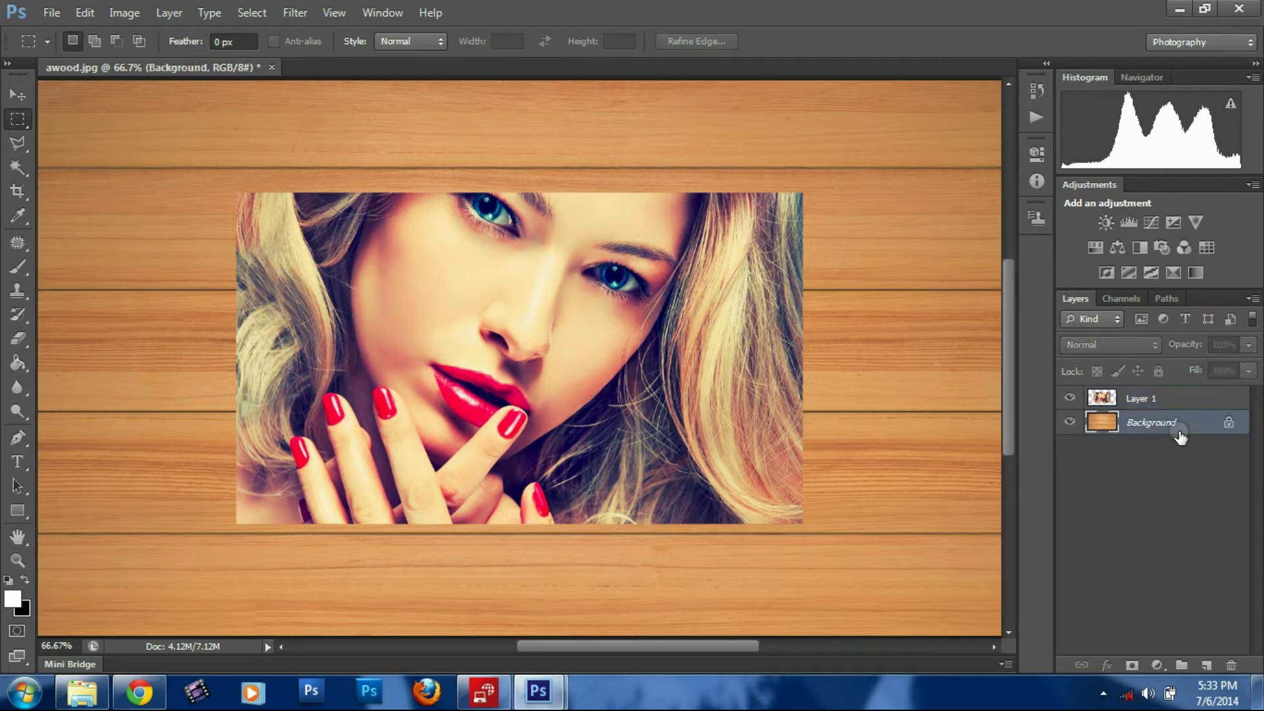
click(1206, 665)
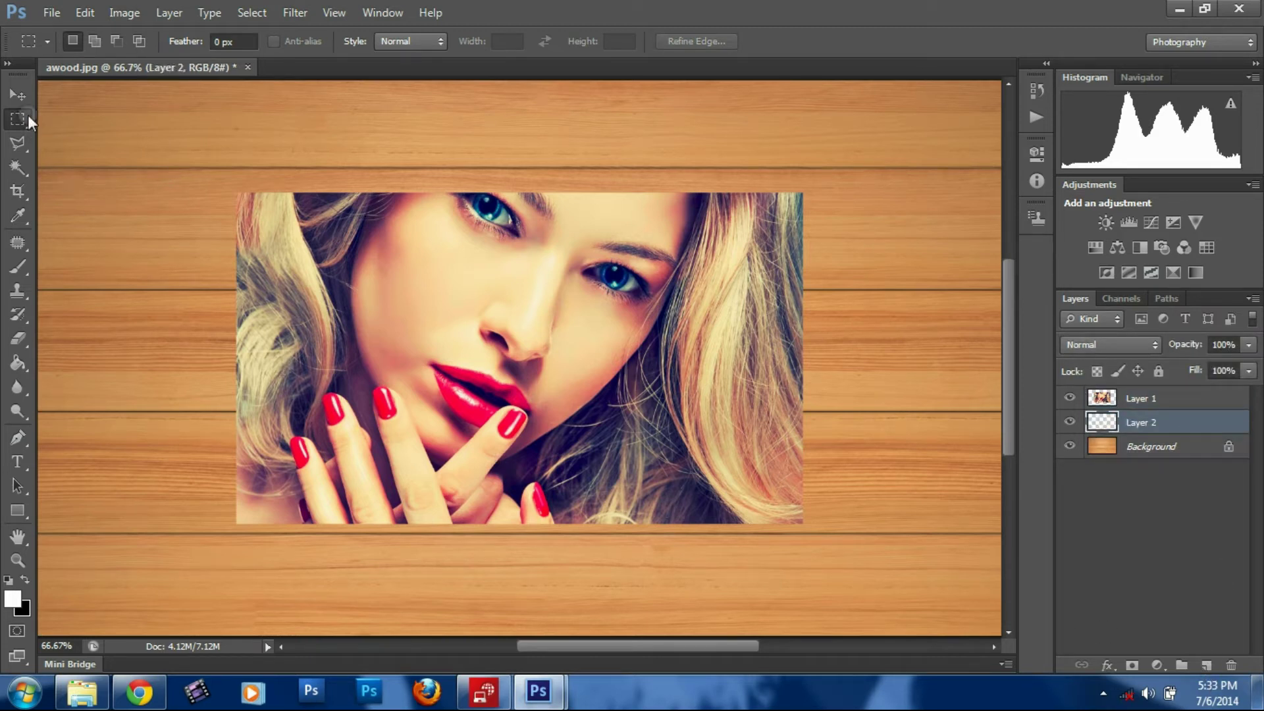
drag(236, 192, 800, 524)
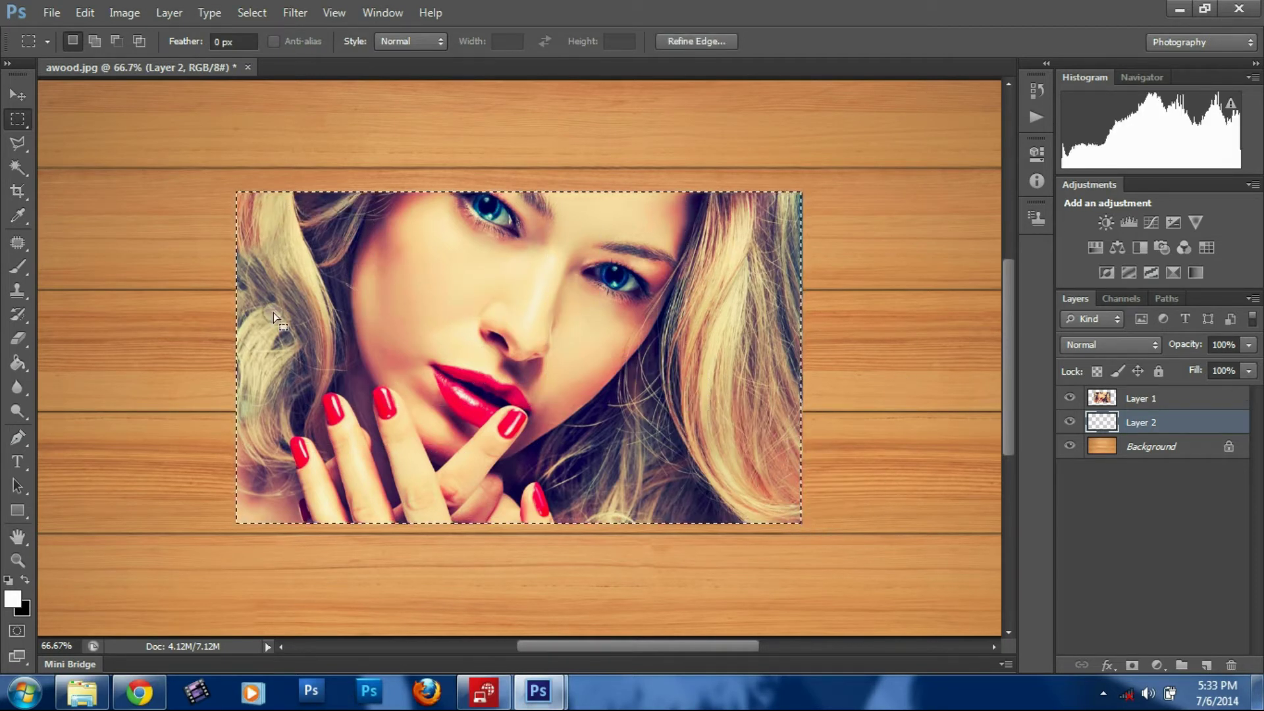
Draw a closed Pen triangle from the portrait's top-left corner to the hair and nose
click(18, 436)
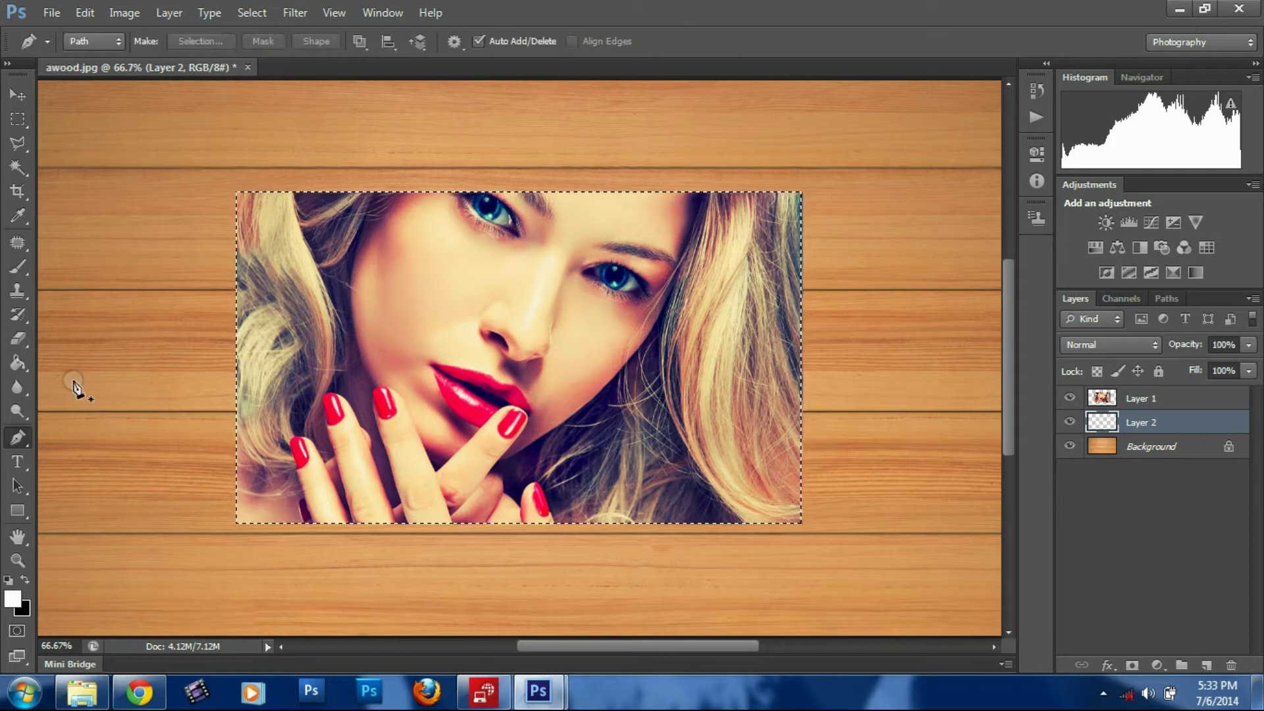
click(239, 196)
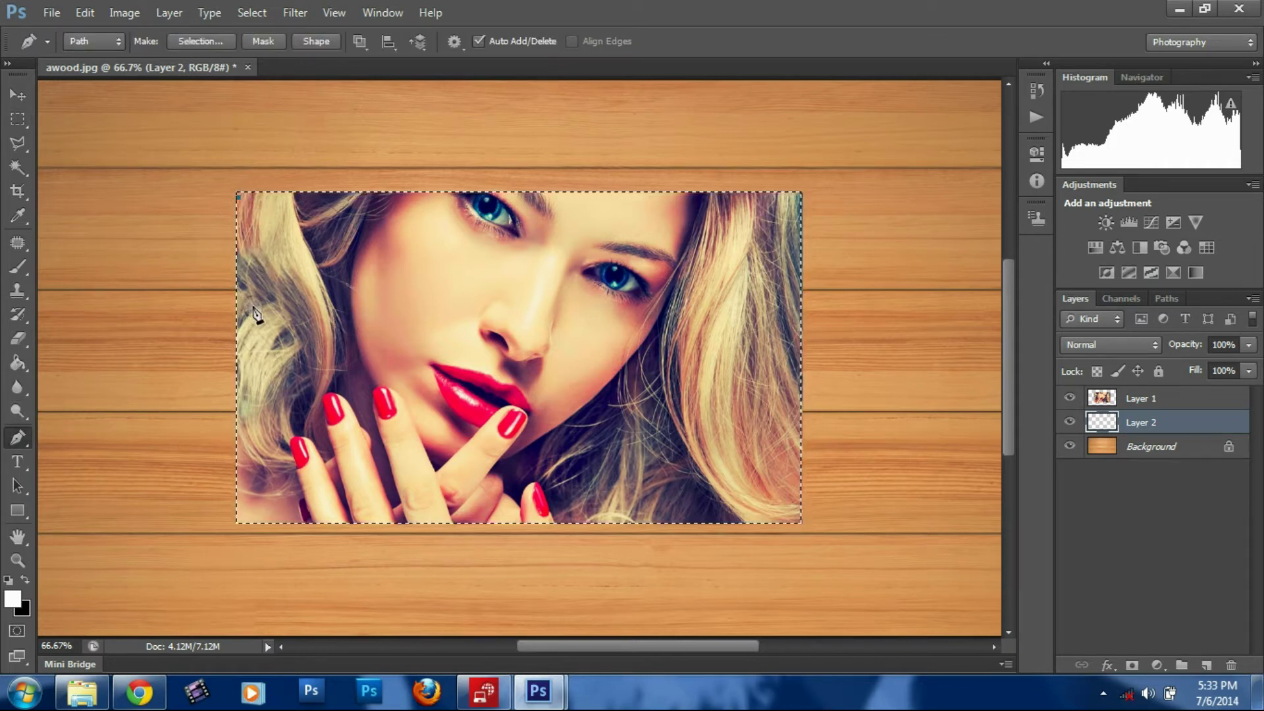
click(291, 389)
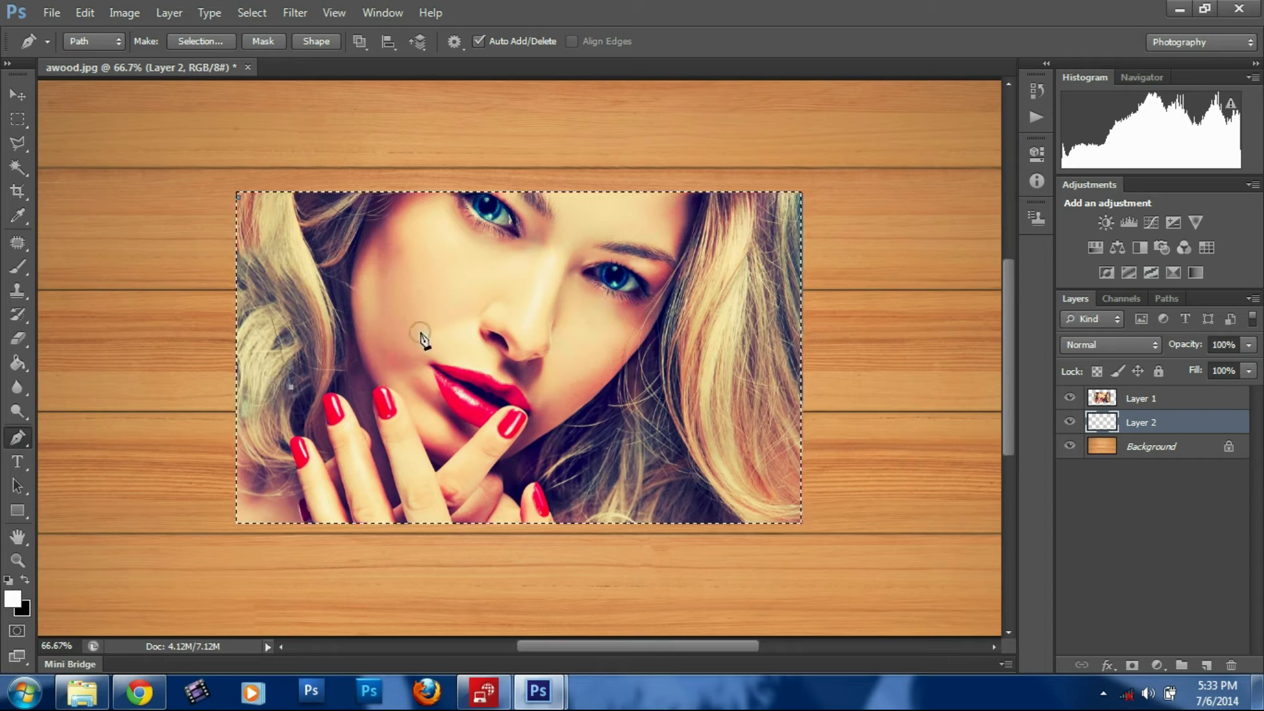
click(502, 284)
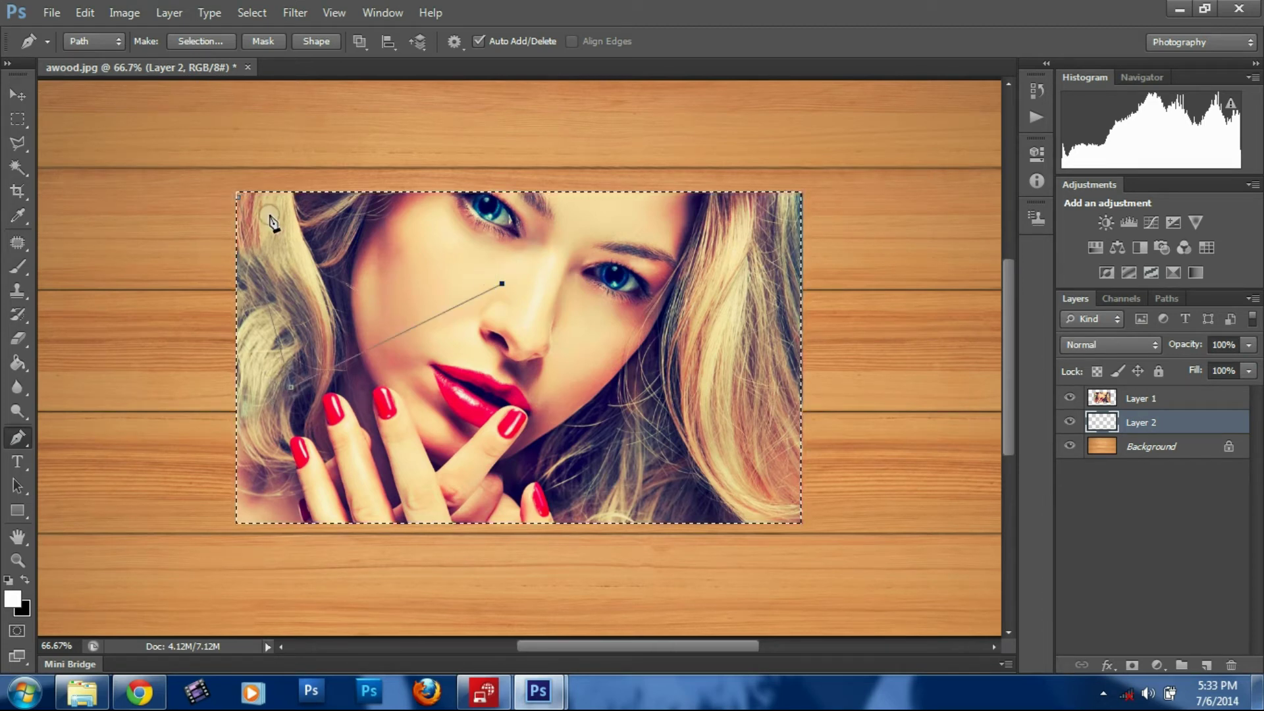
click(239, 198)
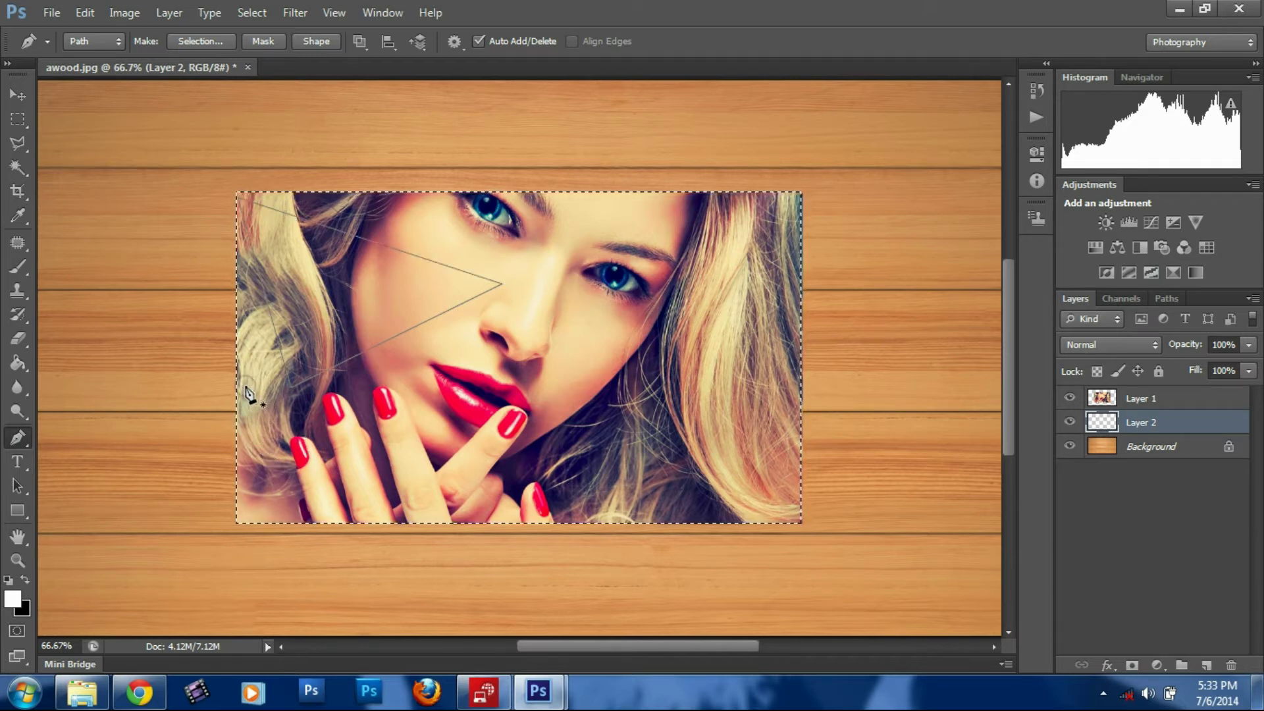
Draw a second closed triangle path between the left edge, fingers, nose and bottom edge
click(246, 378)
click(481, 487)
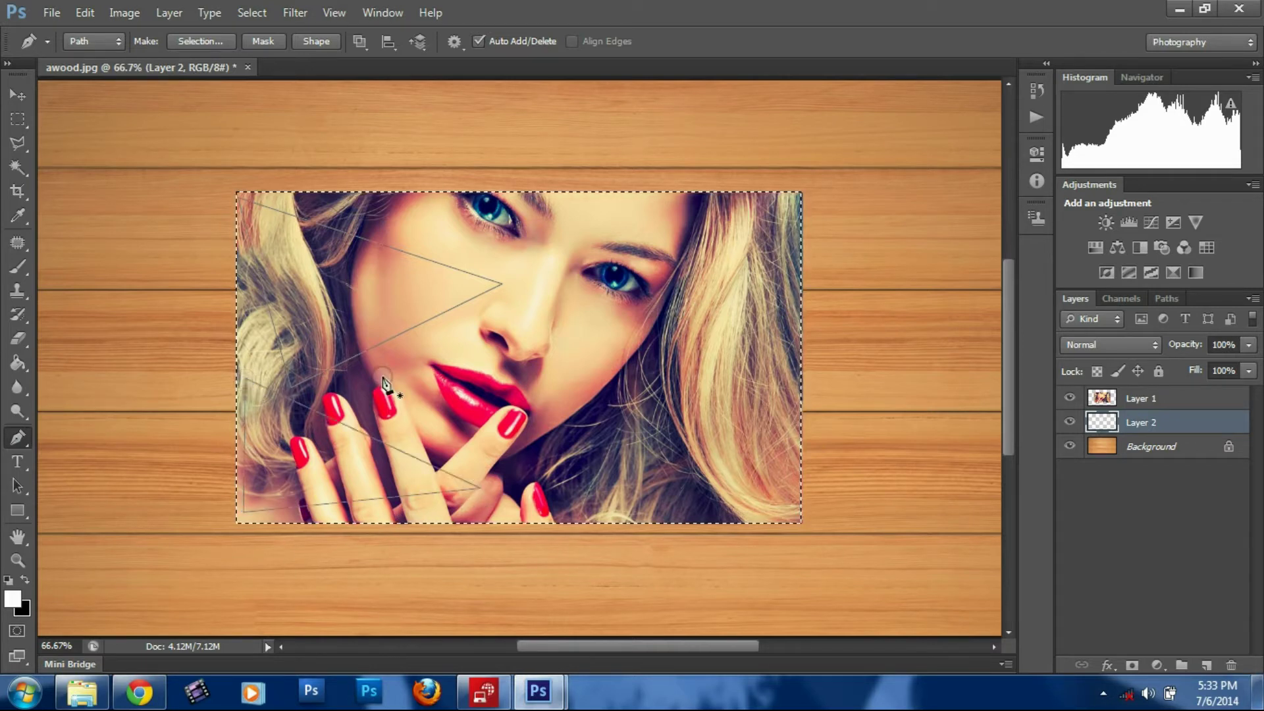
click(311, 397)
click(517, 288)
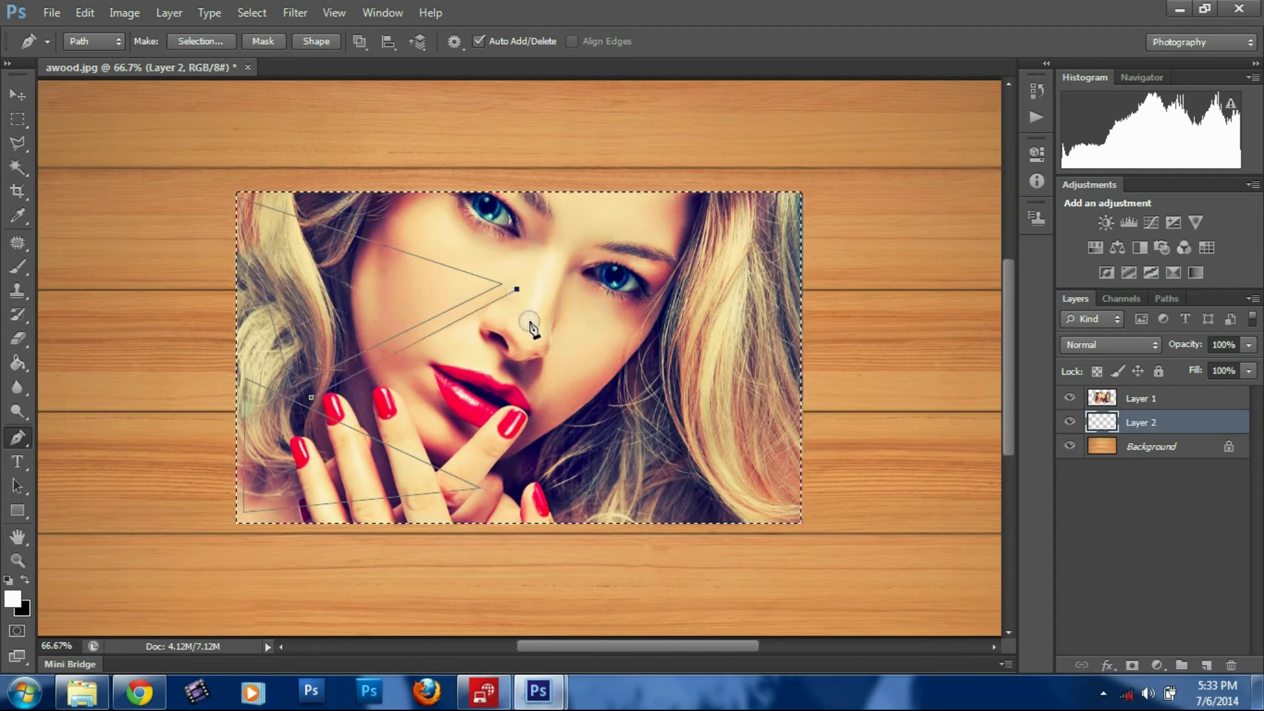
click(571, 505)
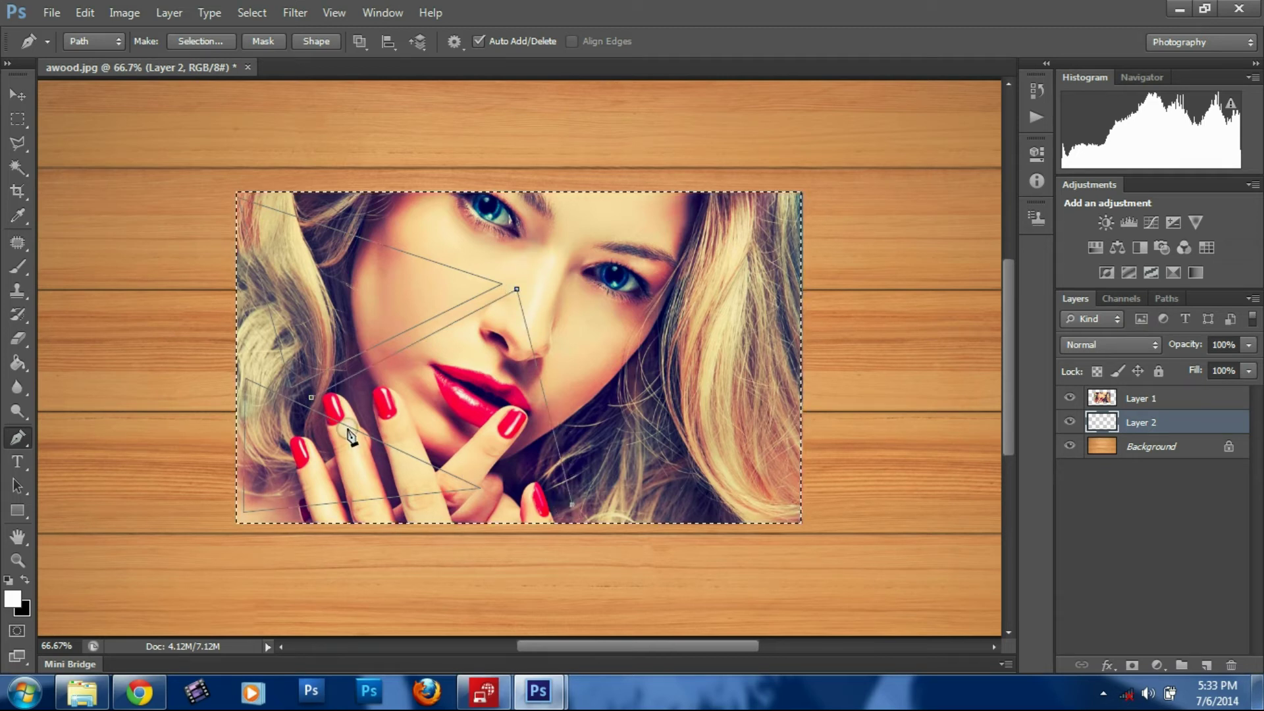
click(311, 398)
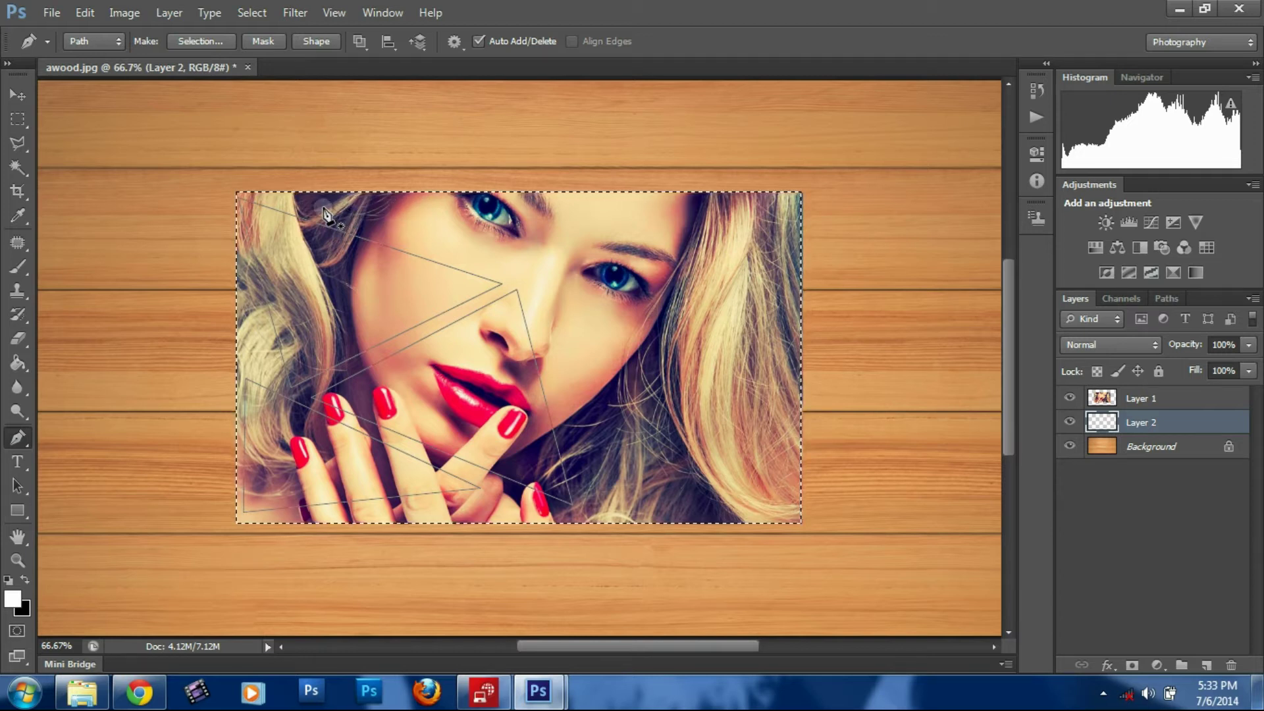
click(550, 309)
Close a triangle path from the top-left hair through the nose to the upper-right hair
key(ctrl+z)
click(324, 208)
click(558, 304)
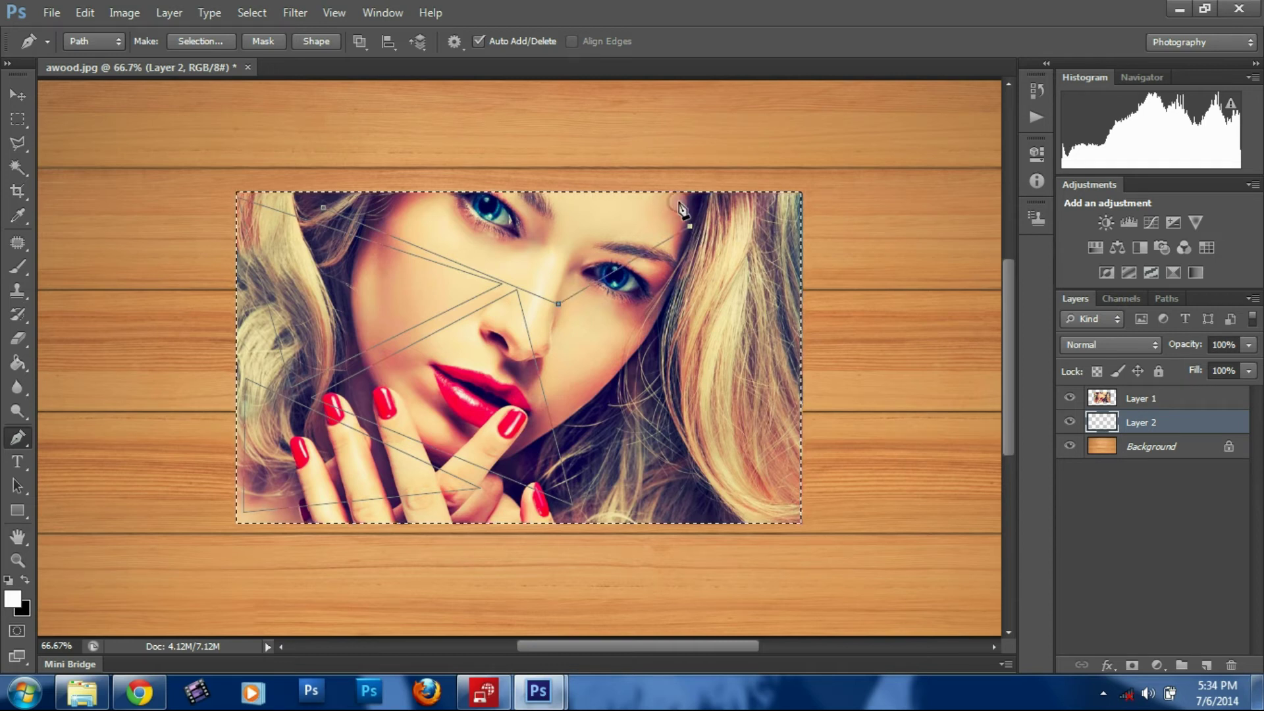
key(ctrl+z)
click(702, 199)
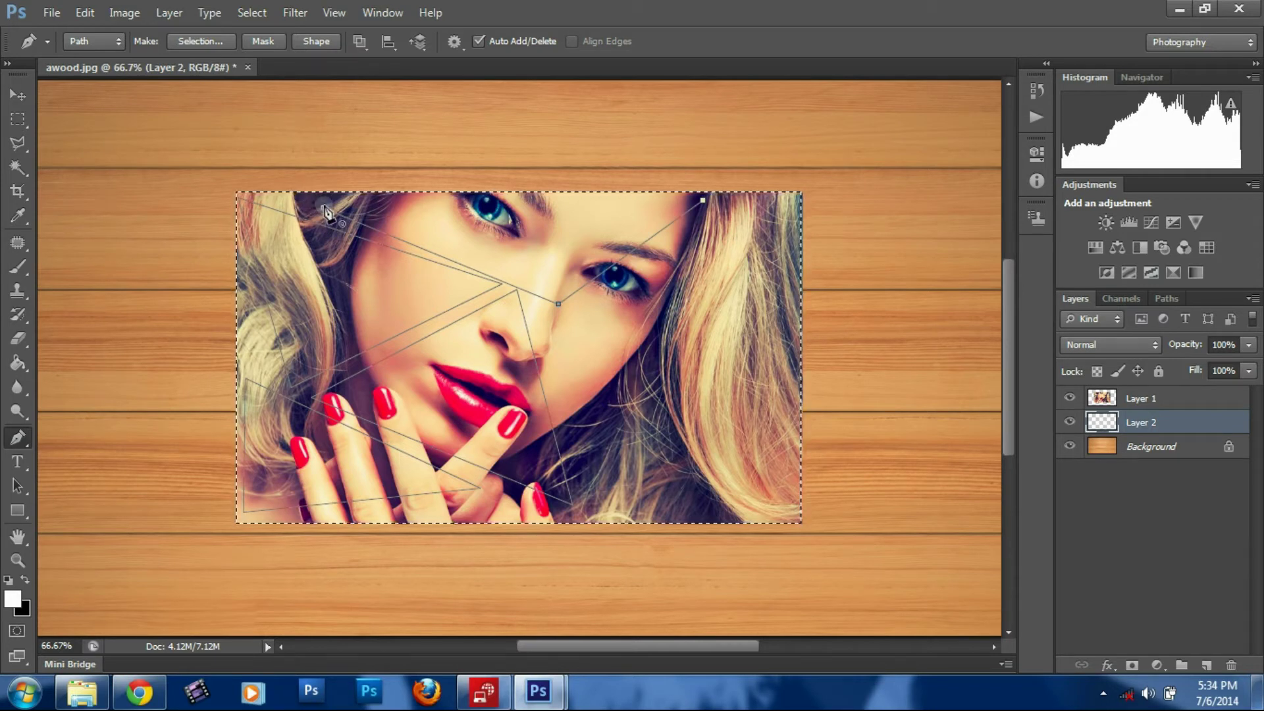
click(325, 210)
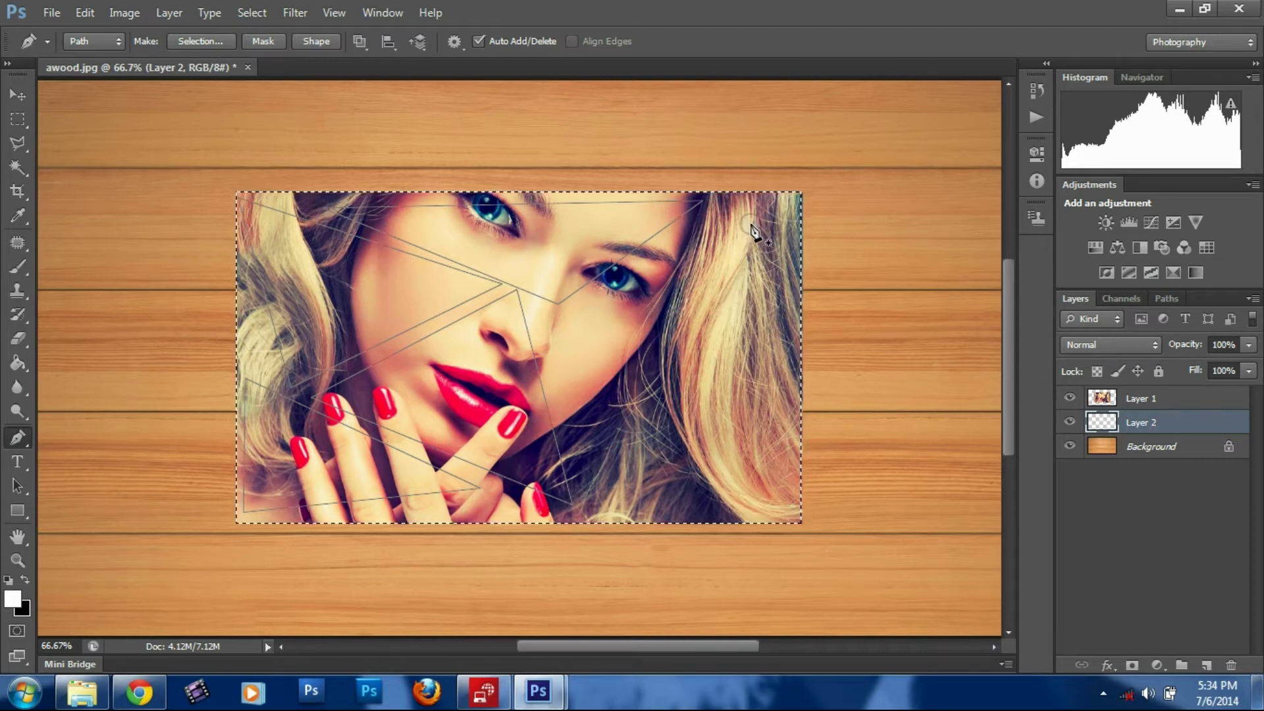
key(Return)
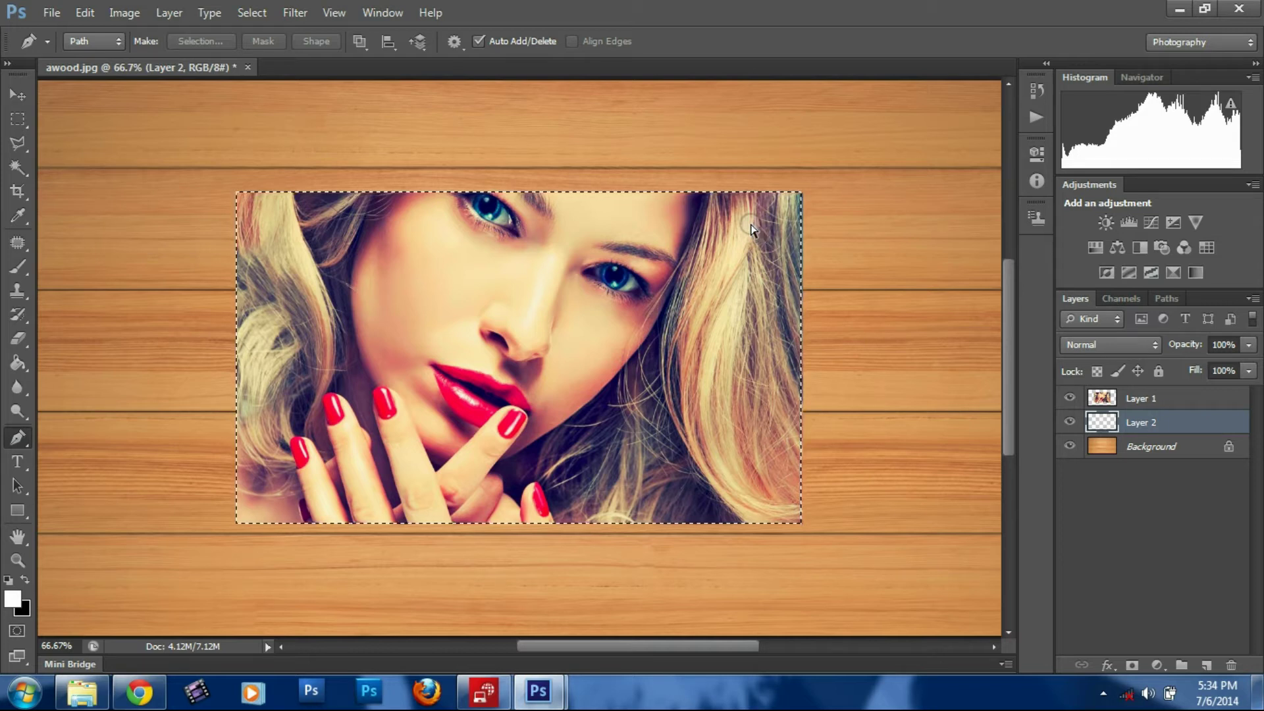
key(ctrl+z)
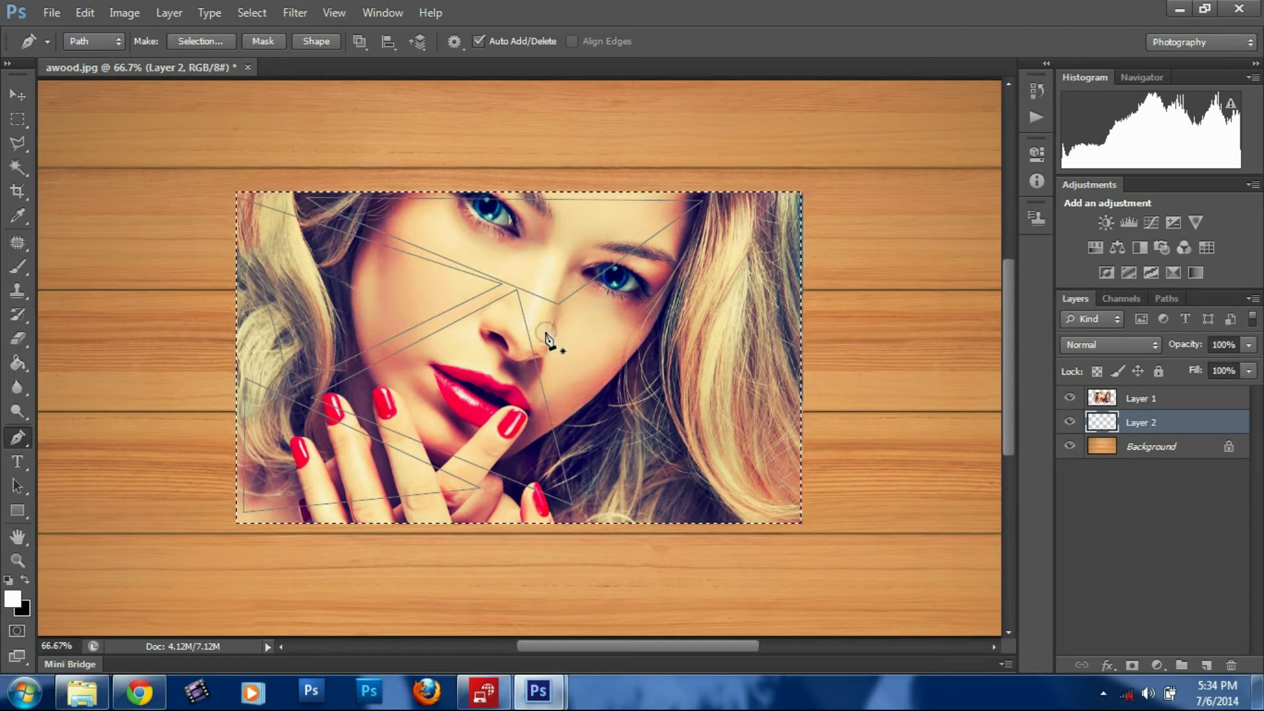
Draw two more closed triangle paths from the nose and eye into the right-side hair
click(540, 315)
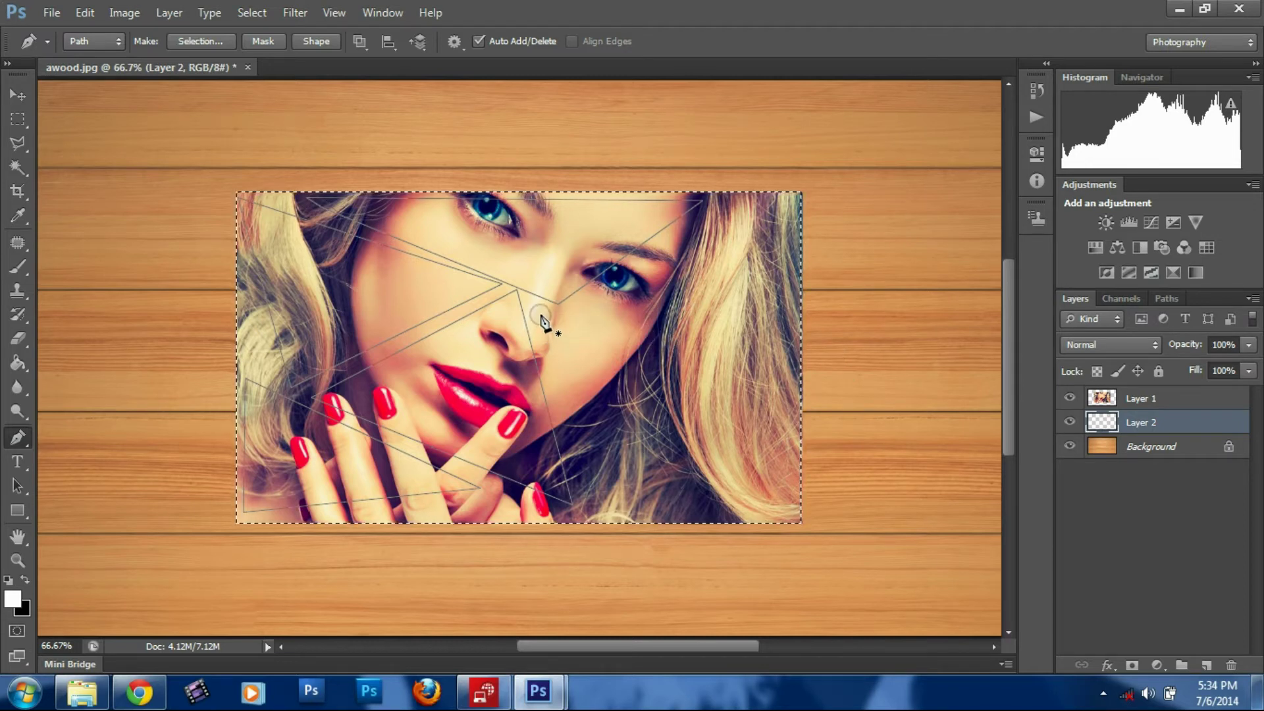
click(583, 518)
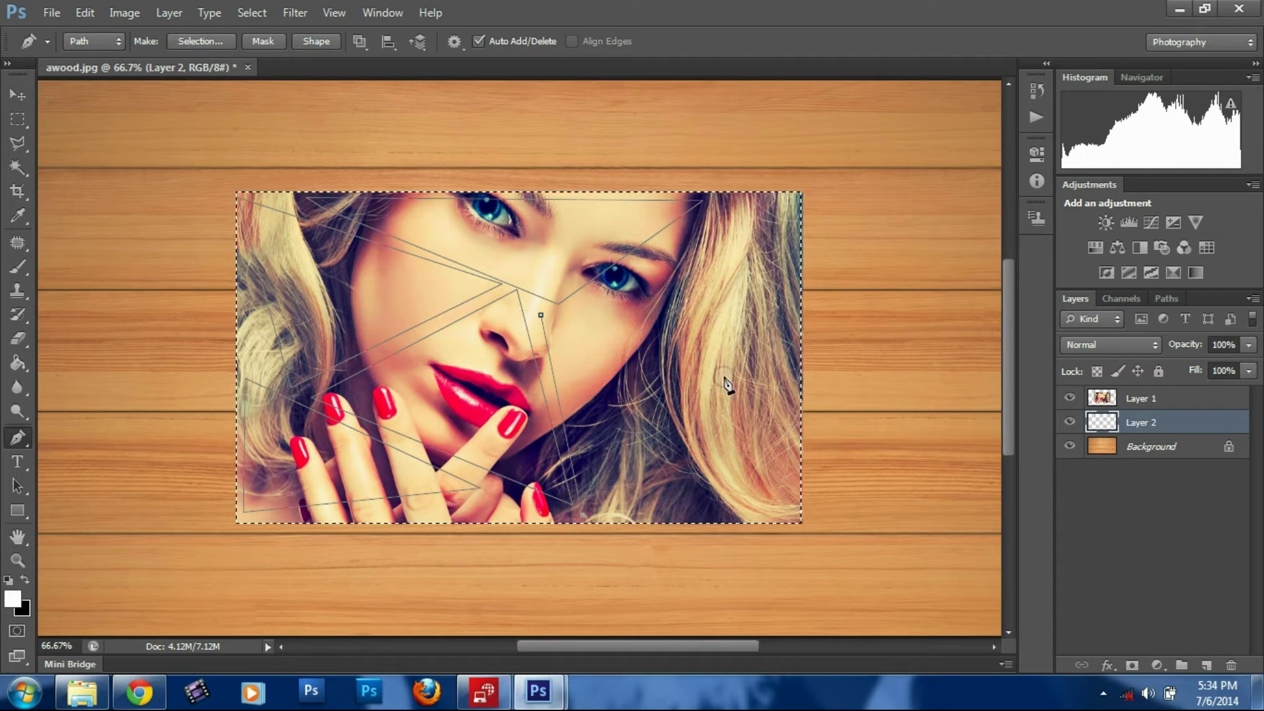
click(744, 359)
click(540, 315)
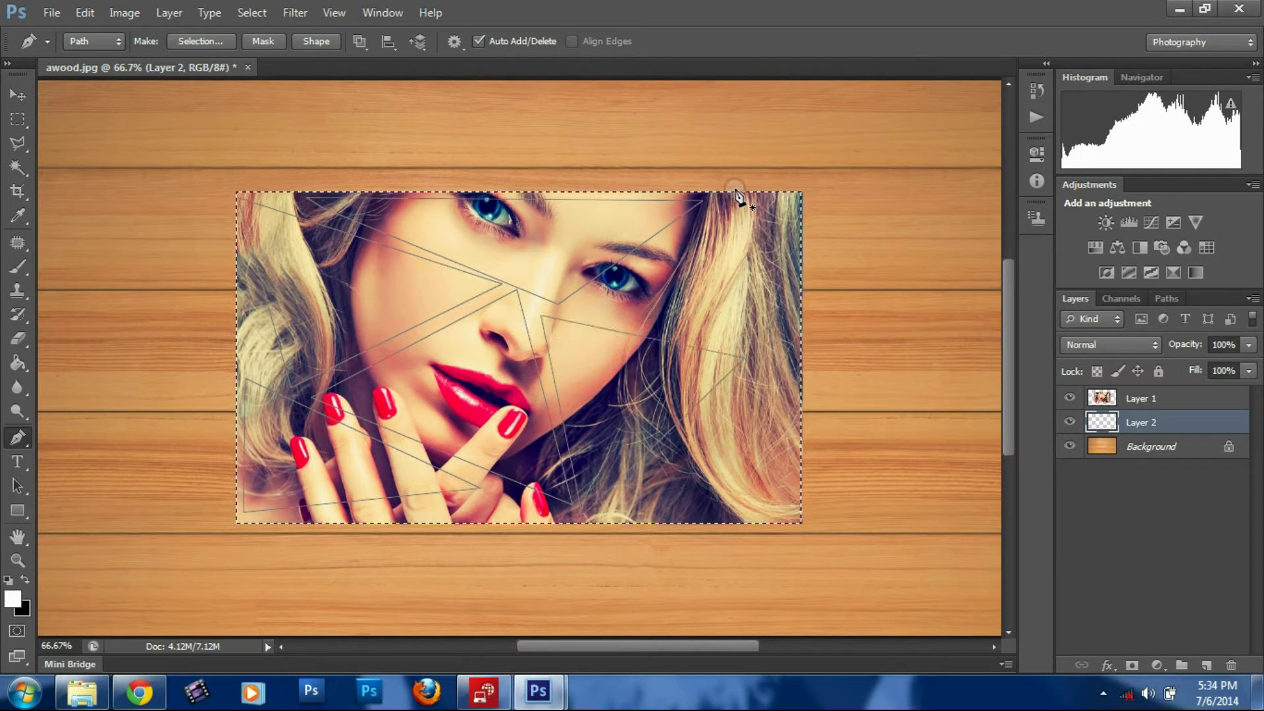
click(567, 305)
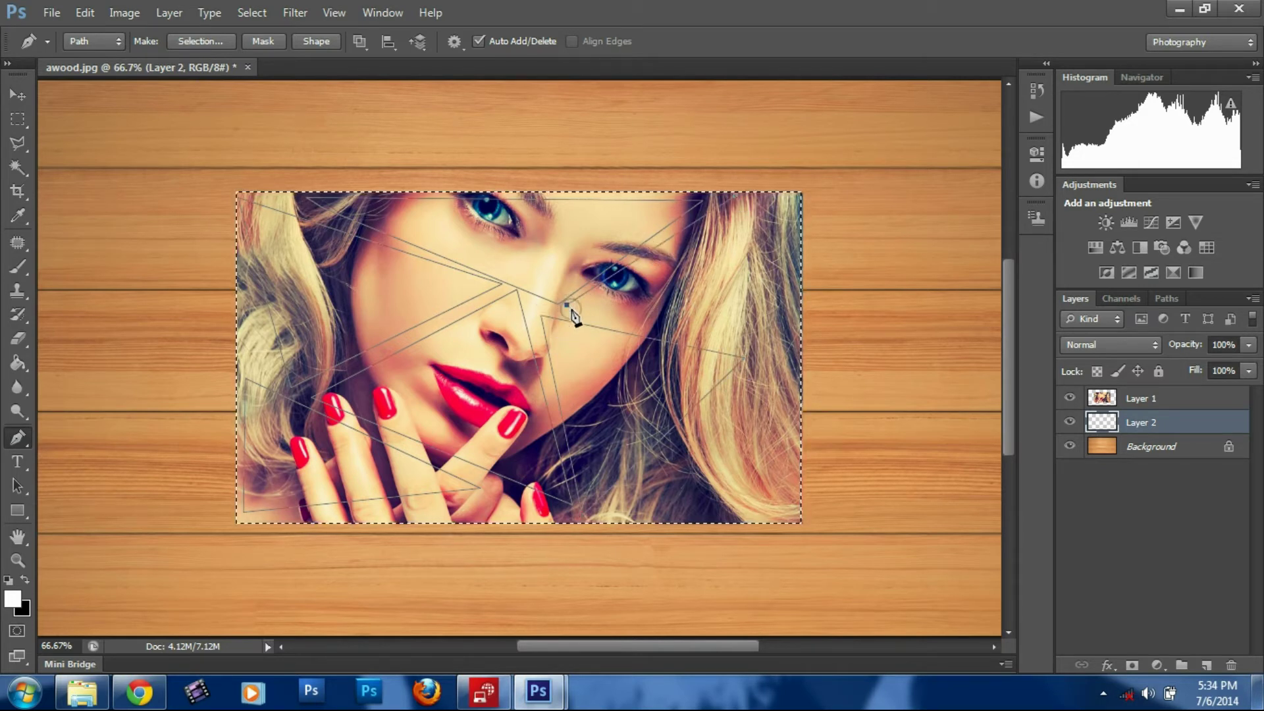
click(781, 364)
click(784, 199)
click(732, 195)
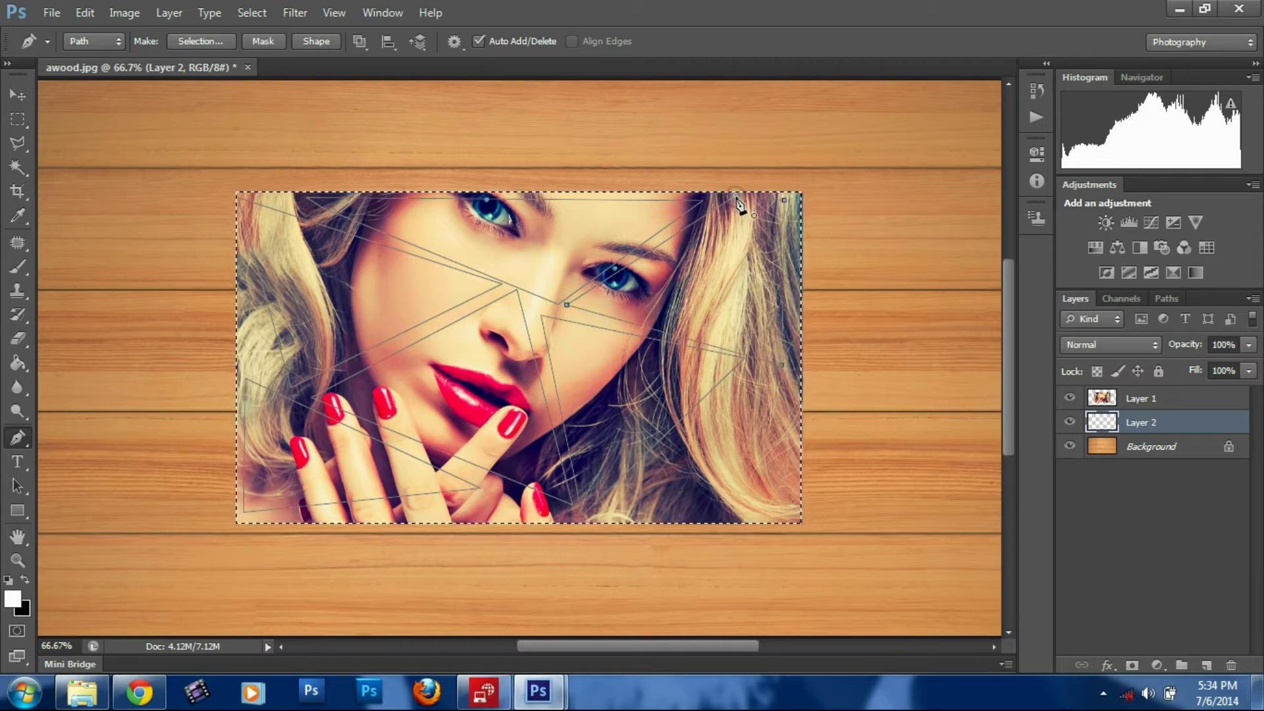
Close a final triangle path from the right hair down to the photo's bottom edge
click(739, 387)
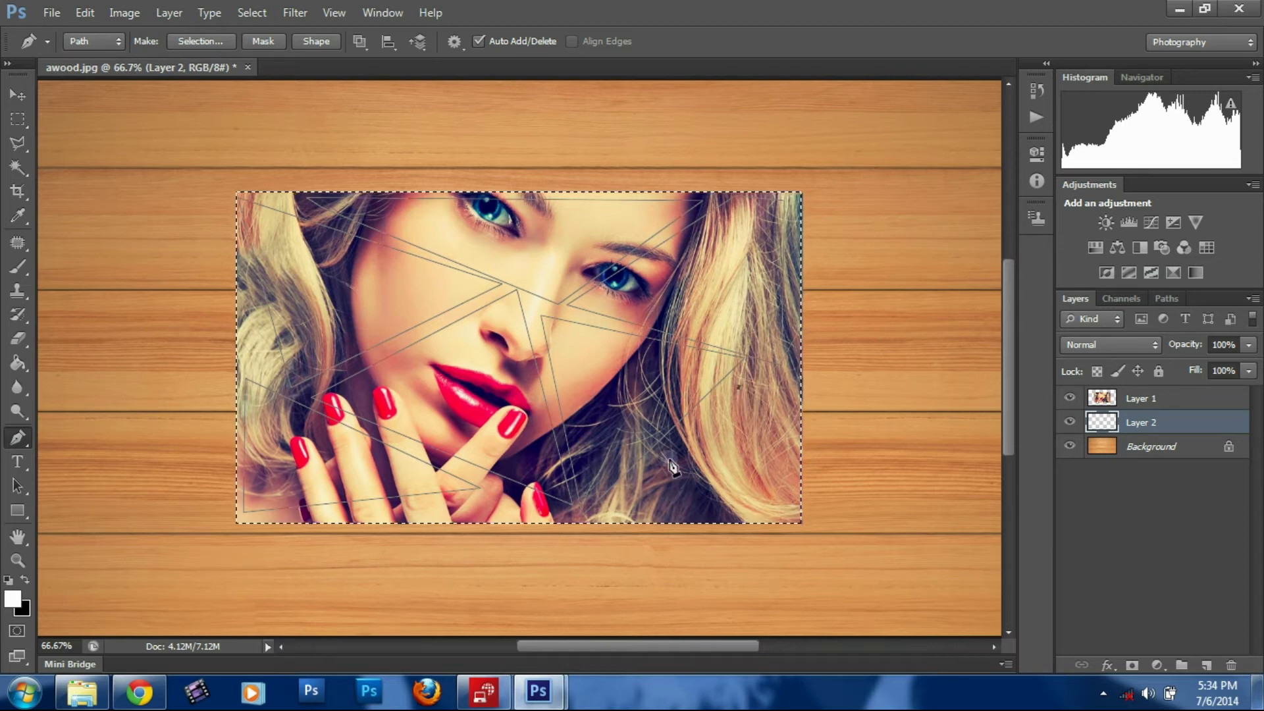
click(599, 520)
click(792, 512)
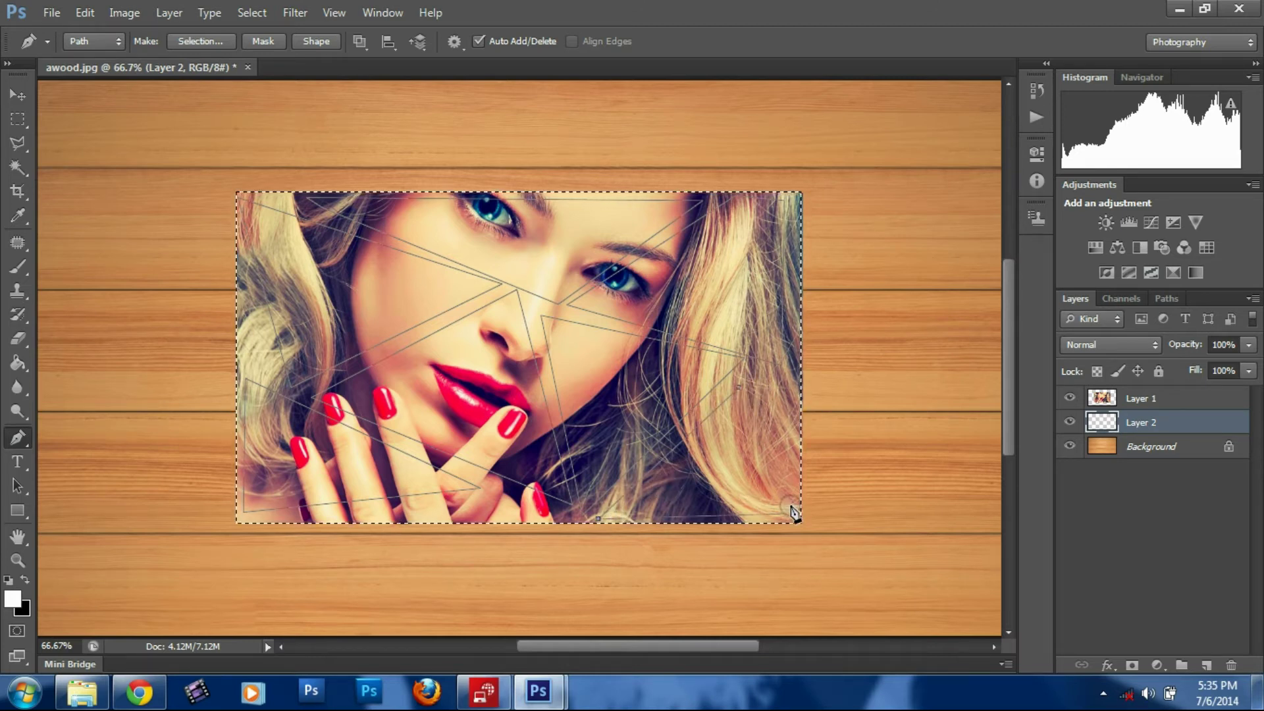
click(739, 394)
click(15, 120)
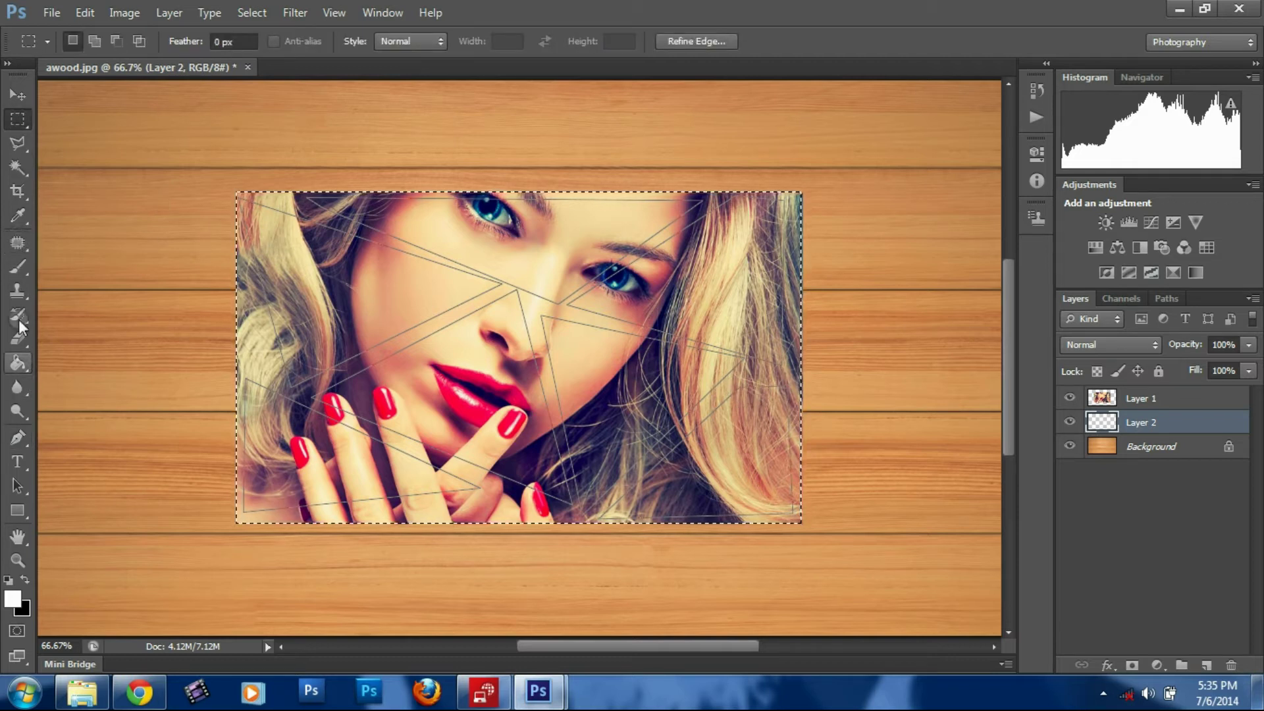
Turn the shard paths into a selection with 0 px feather
click(18, 440)
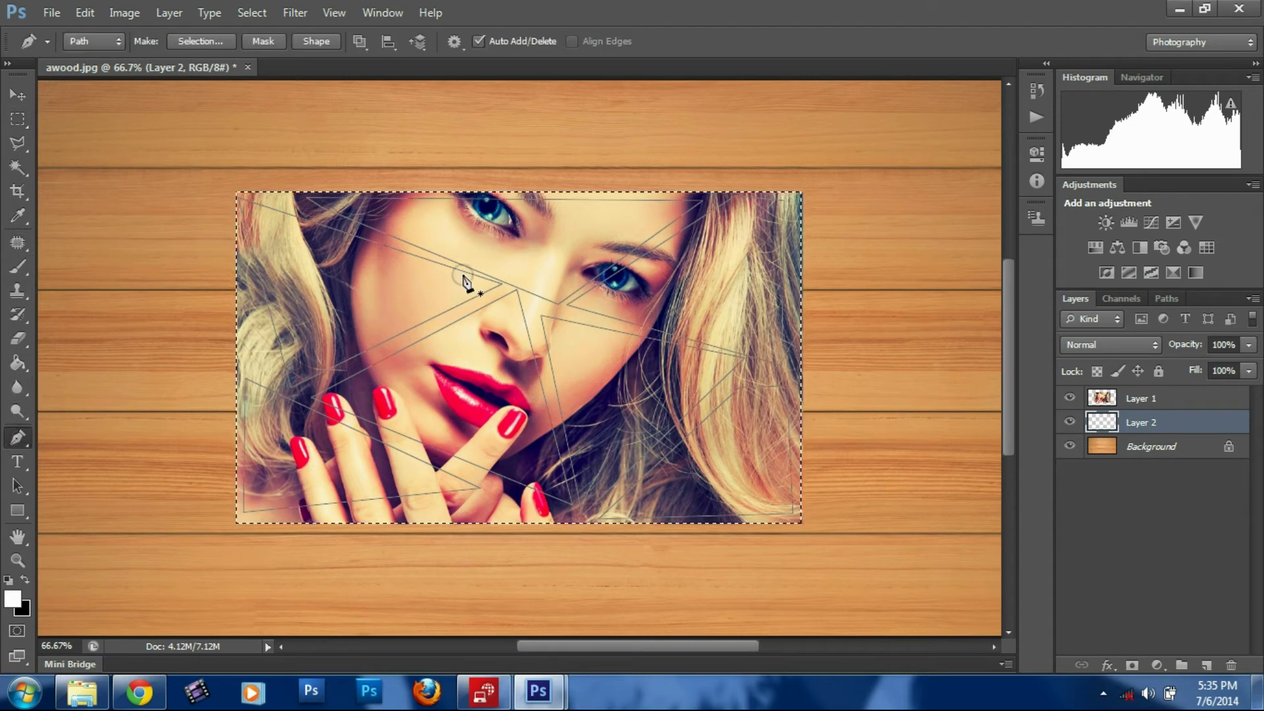
right_click(462, 295)
click(523, 372)
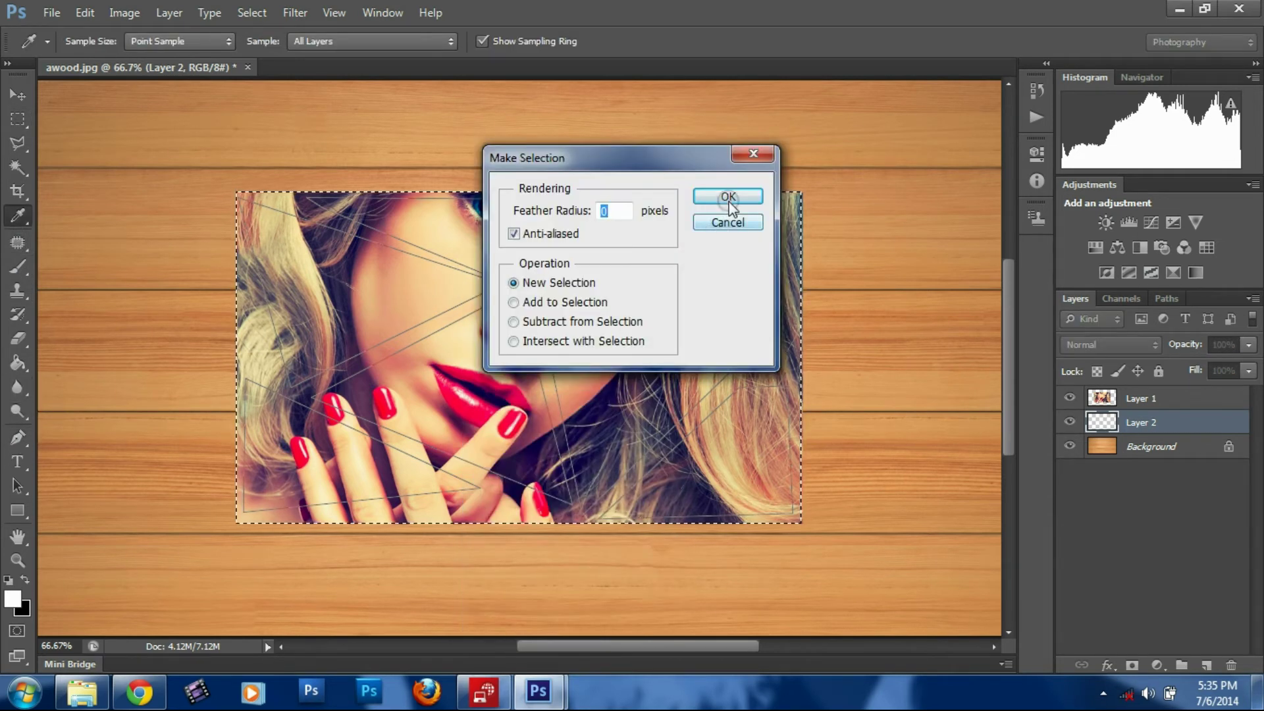
click(724, 197)
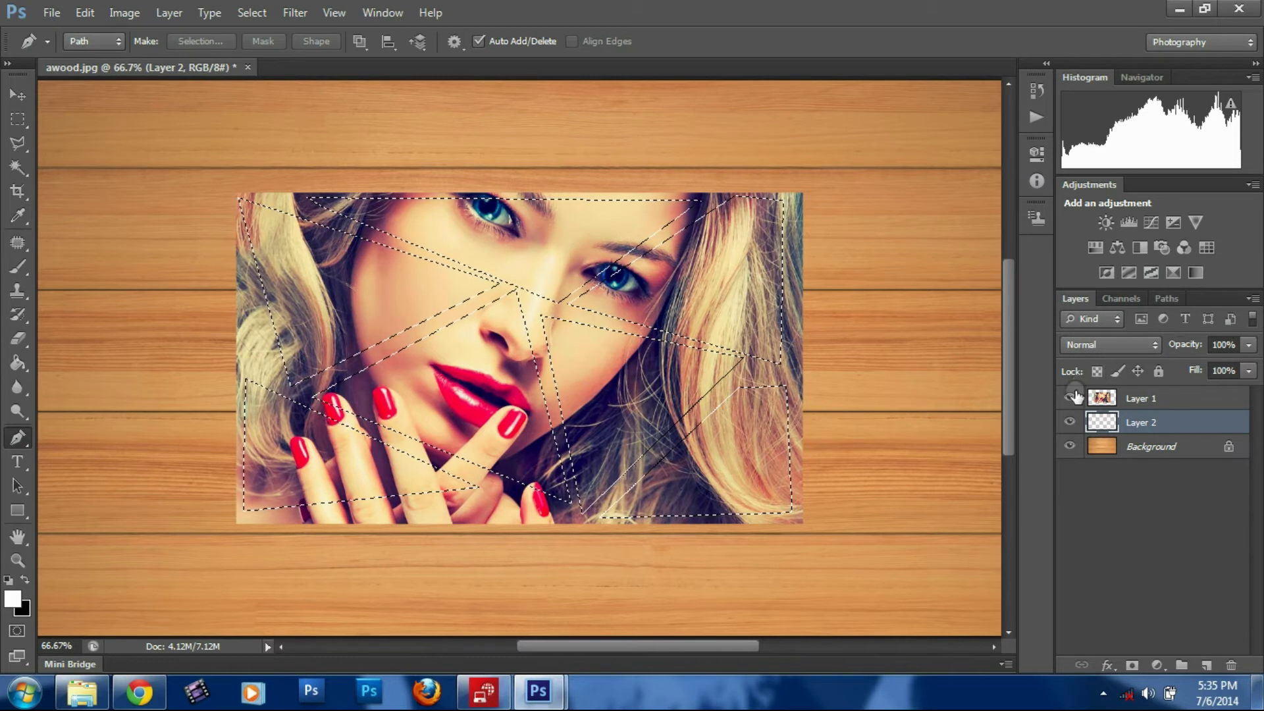
Hide the portrait layer, fill the triangle selection white with the Paint Bucket, and deselect
click(1069, 398)
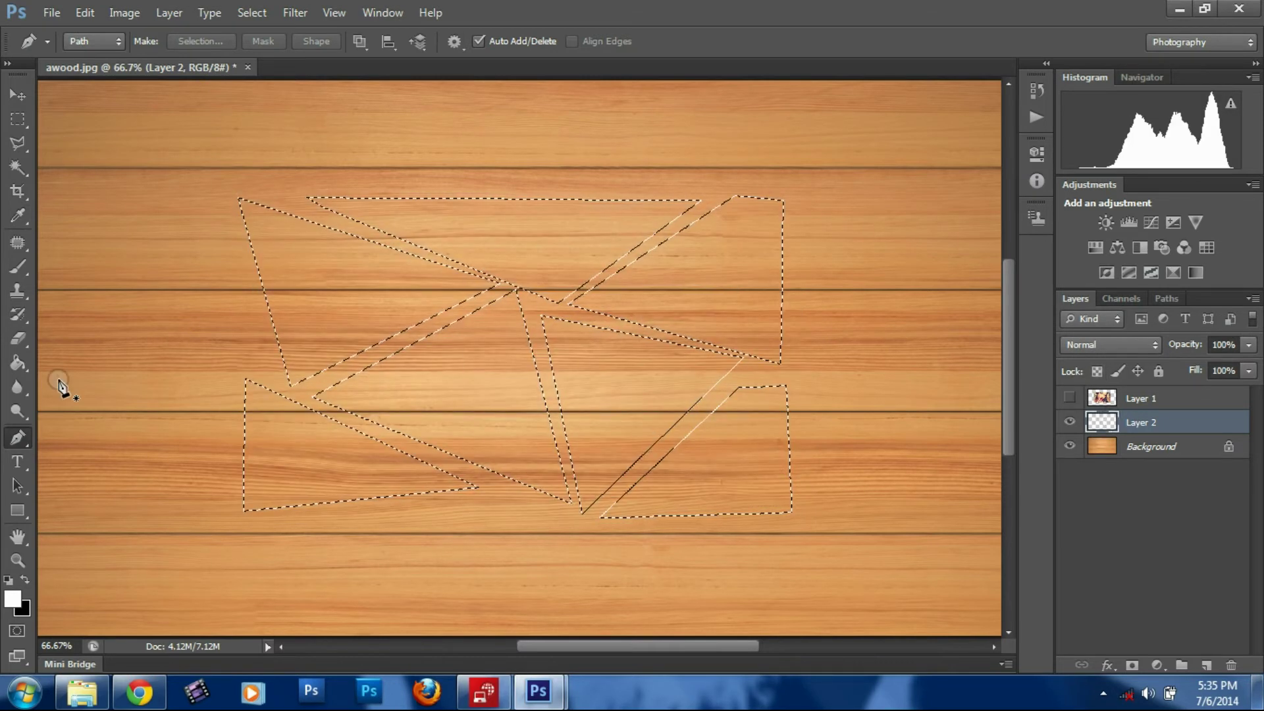
click(18, 362)
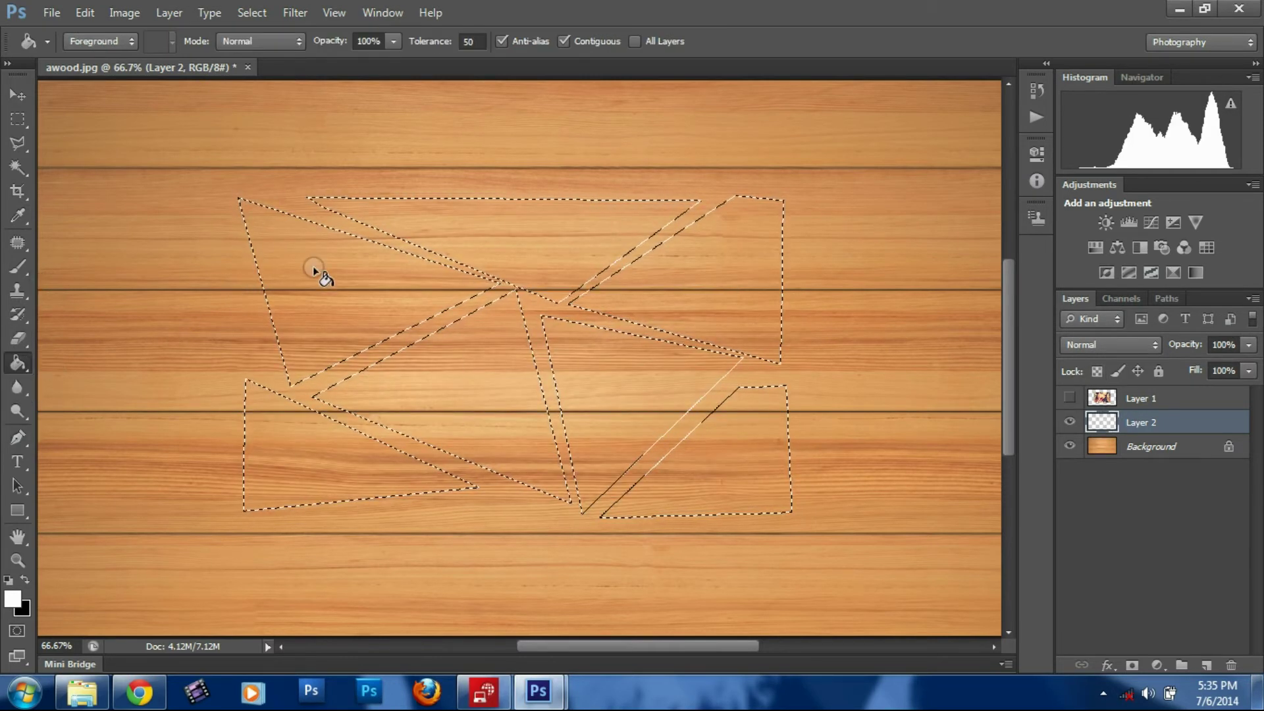
click(314, 268)
click(24, 136)
key(ctrl+d)
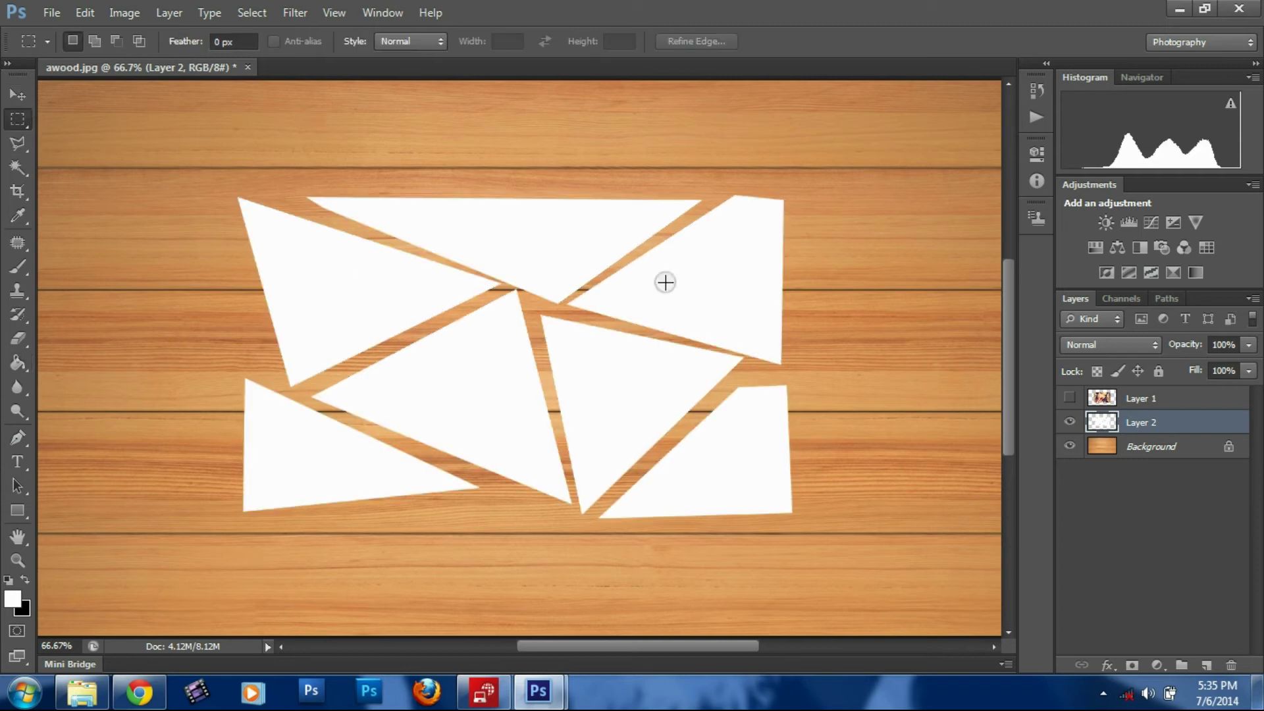
Give Layer 2 a Bevel & Emboss with Contour and make the portrait layer visible again
right_click(1110, 417)
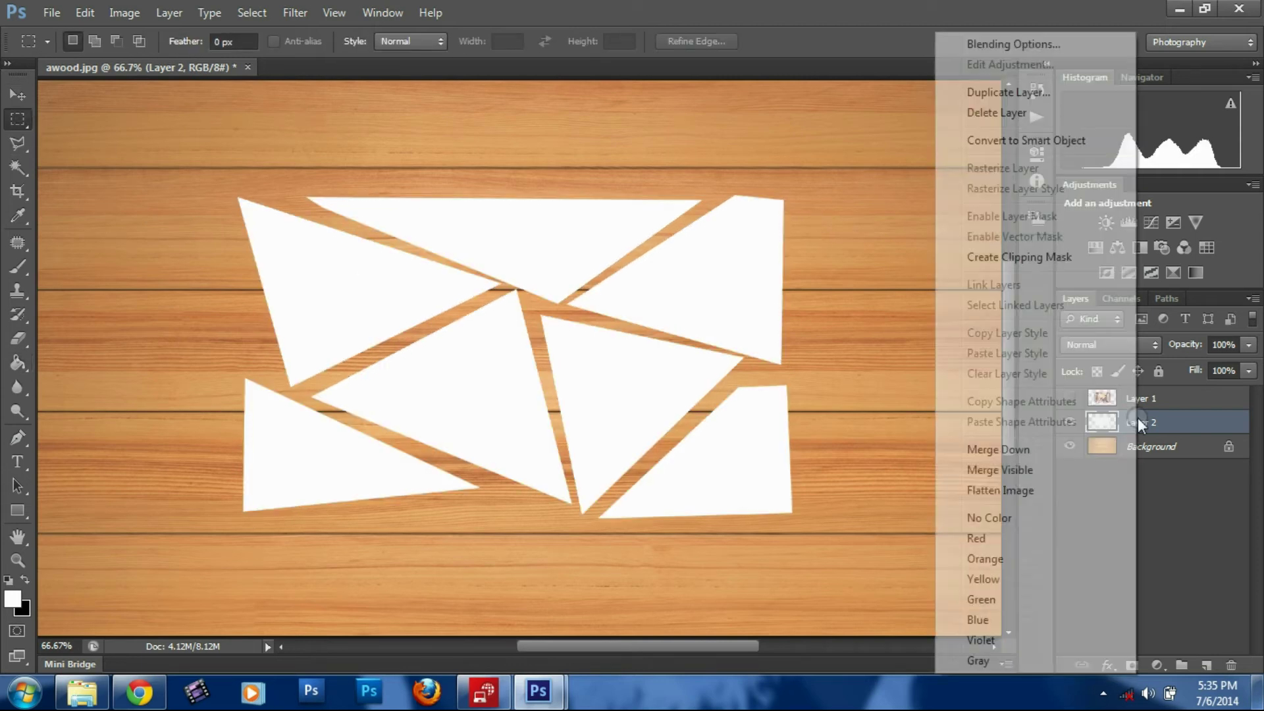
click(987, 41)
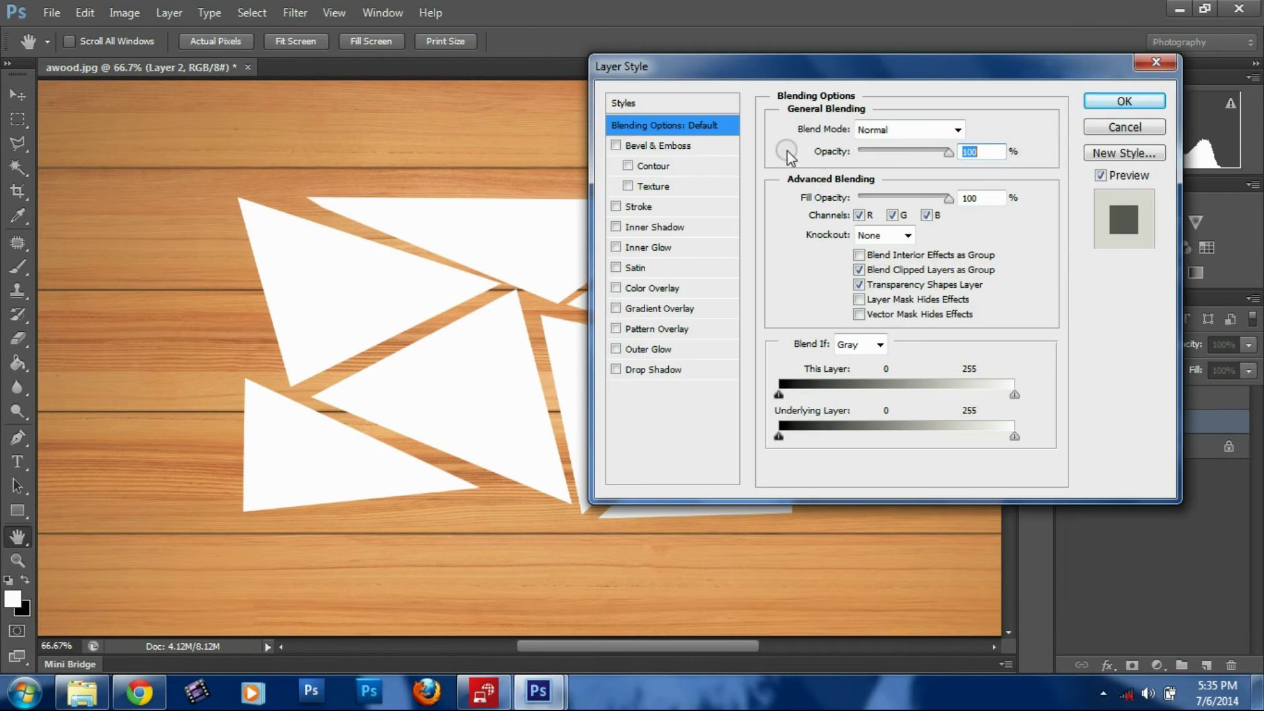
click(617, 145)
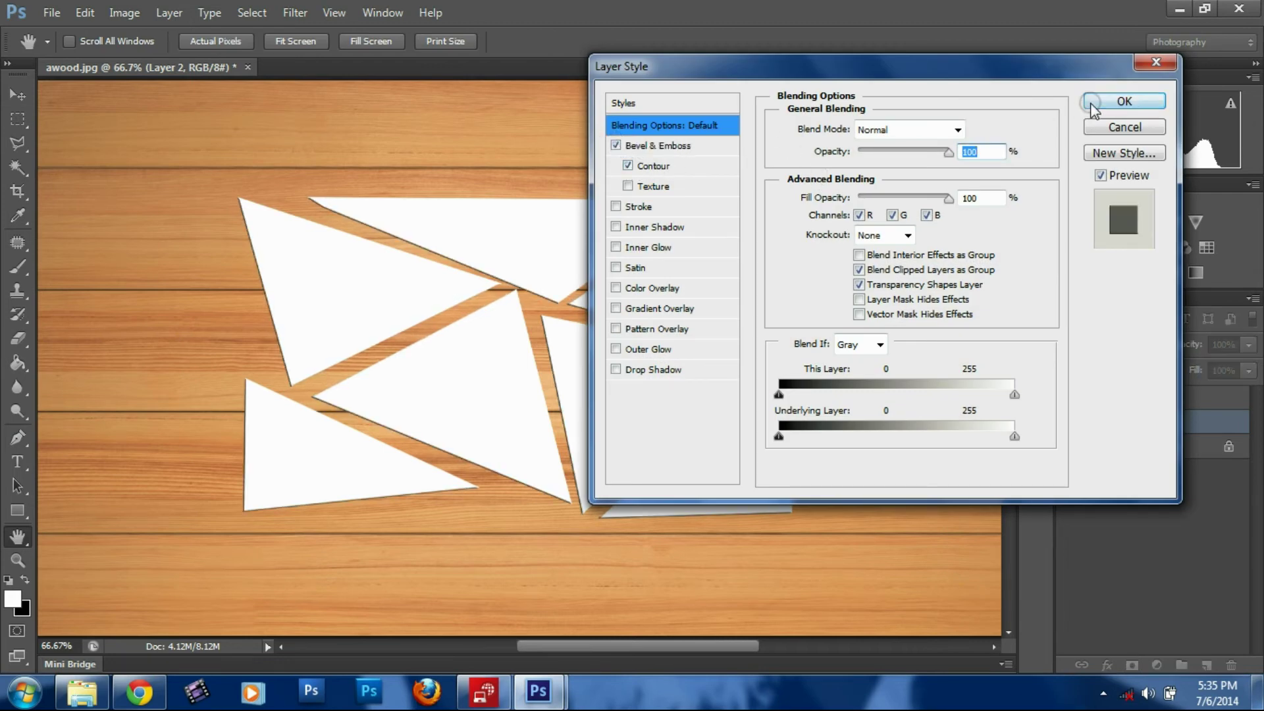
click(1122, 102)
click(1107, 401)
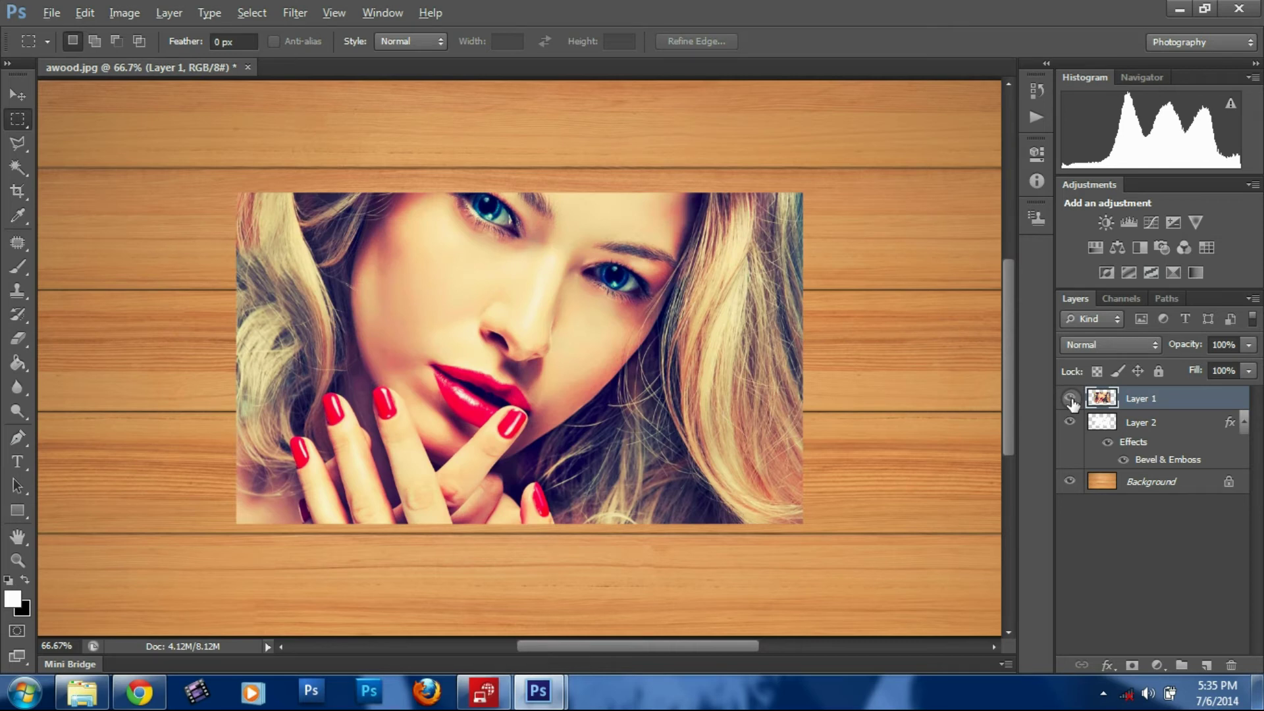
Alt-click between Layer 1 and Layer 2 to clip the portrait to the triangles
alt+click(1088, 404)
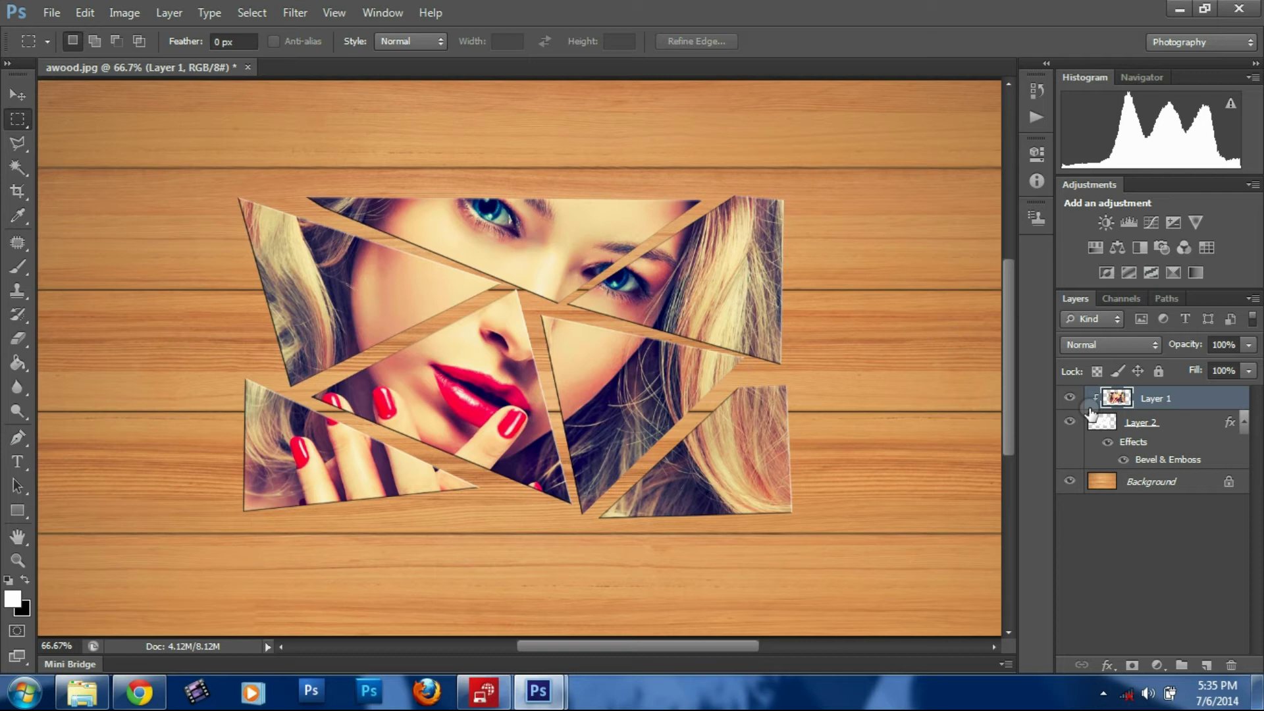
click(1150, 399)
Duplicate Layer 1 and Layer 2 together, then select Layer 2 copy
shift+click(1142, 425)
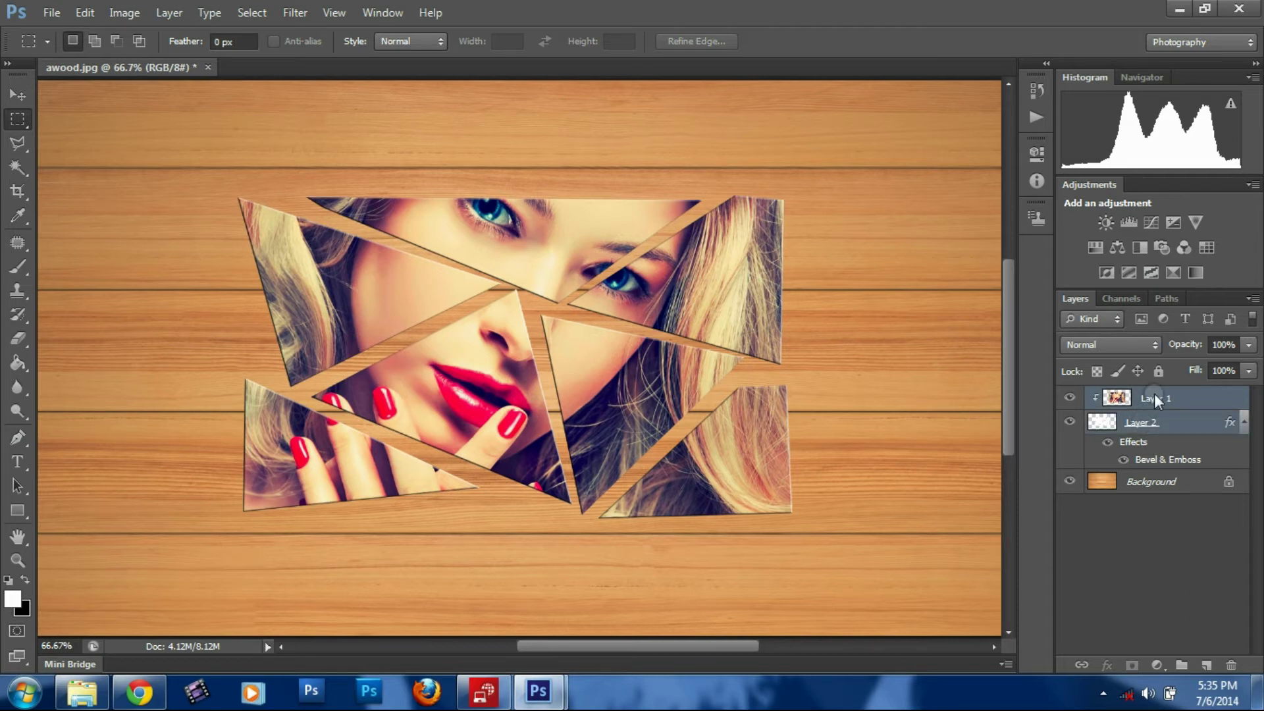
right_click(1154, 393)
click(1042, 96)
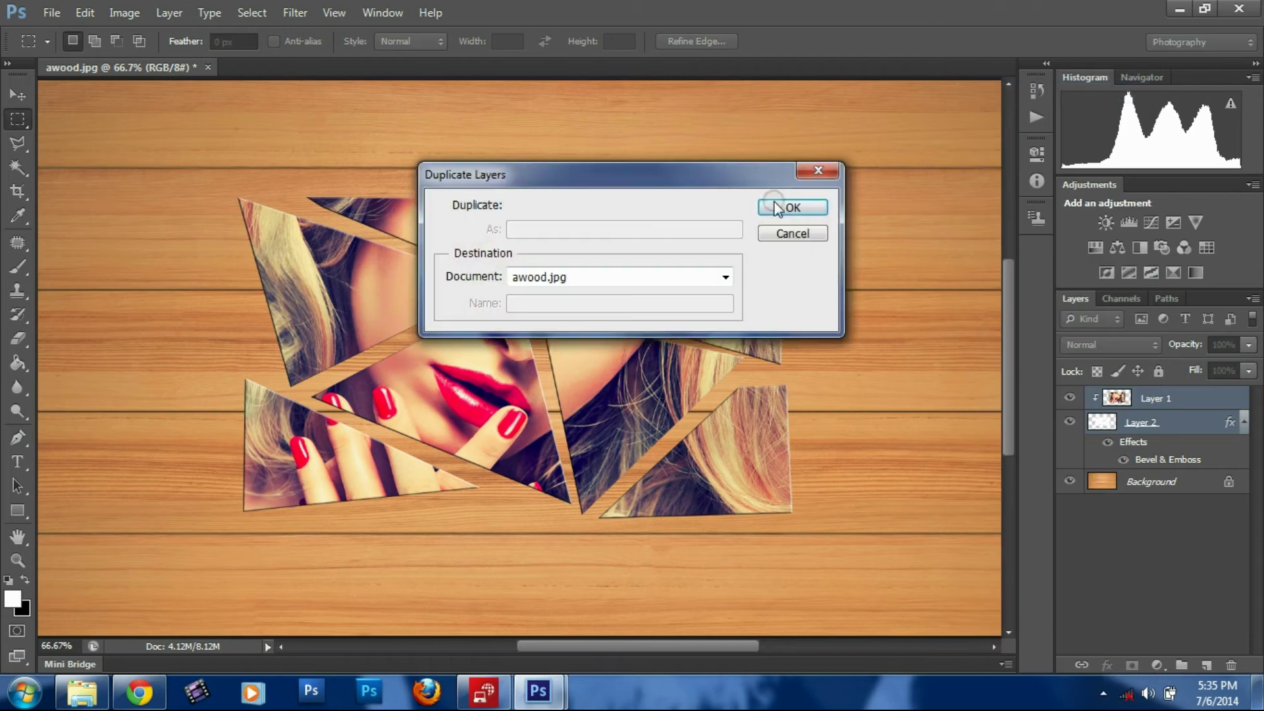
click(798, 206)
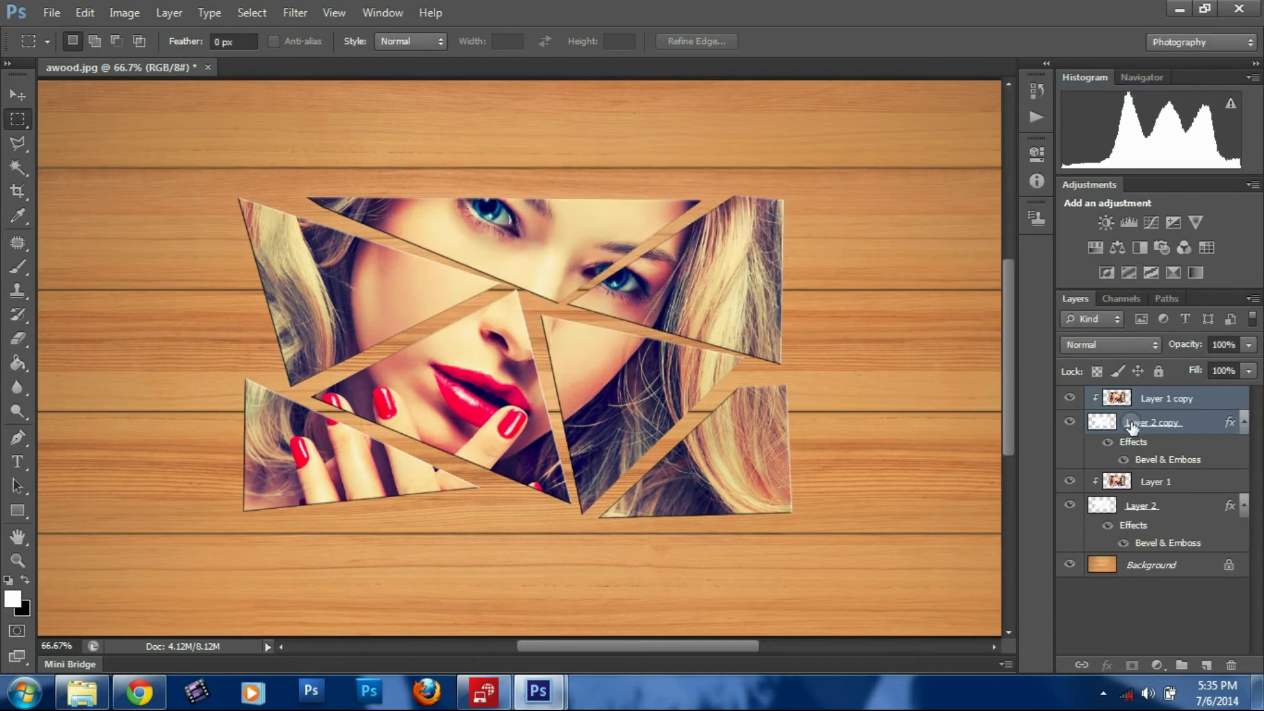
click(1132, 427)
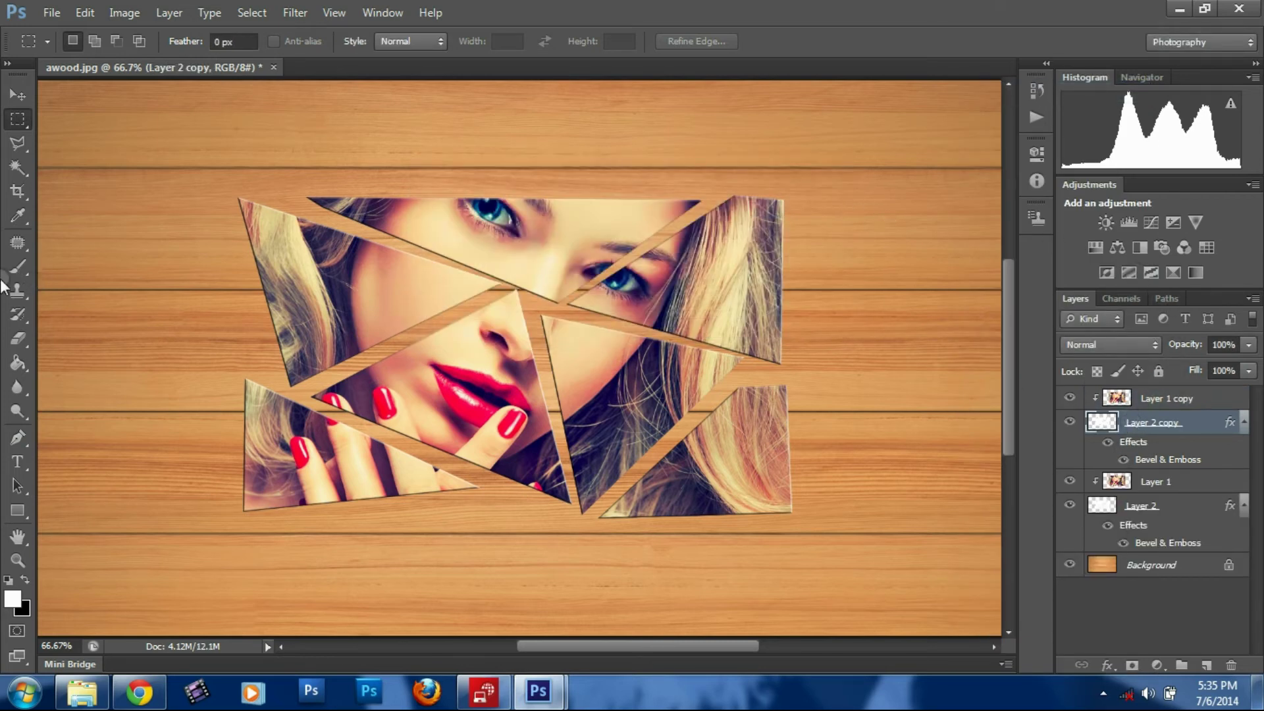
Stamp a 1289 px shattered-glass particle brush around the portrait and load Layer 2's triangles as a selection
click(17, 339)
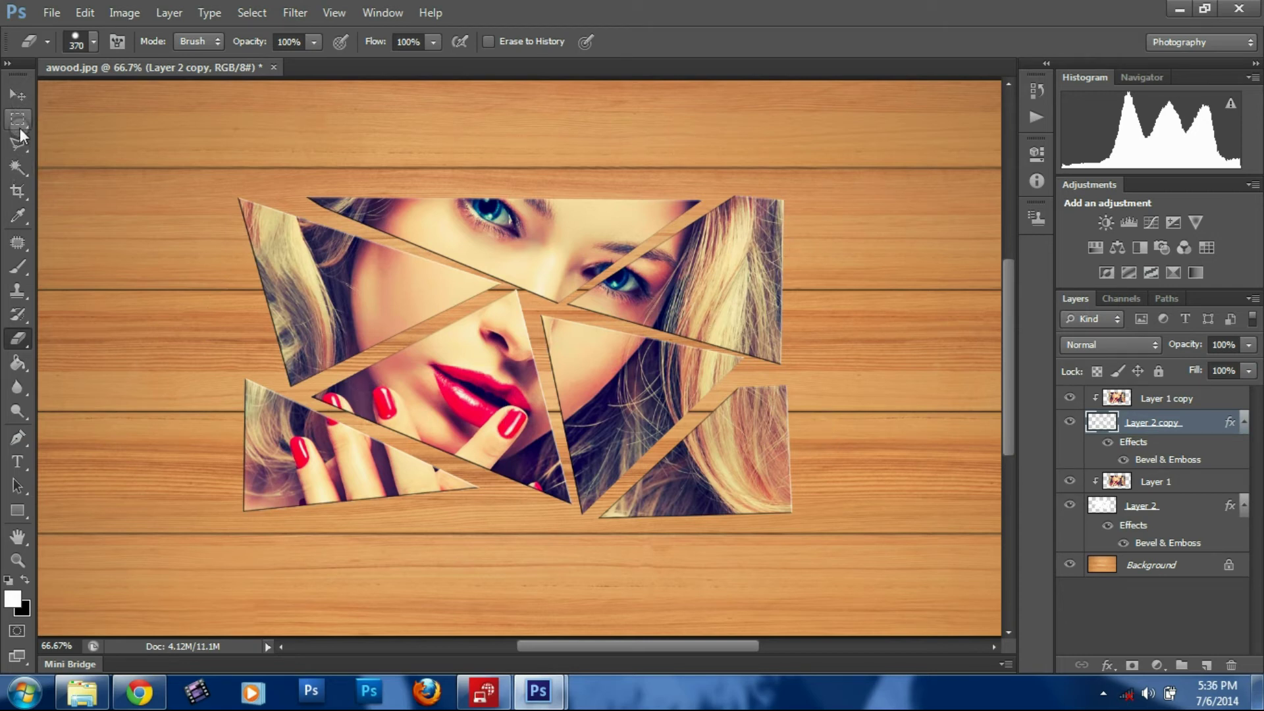
click(19, 270)
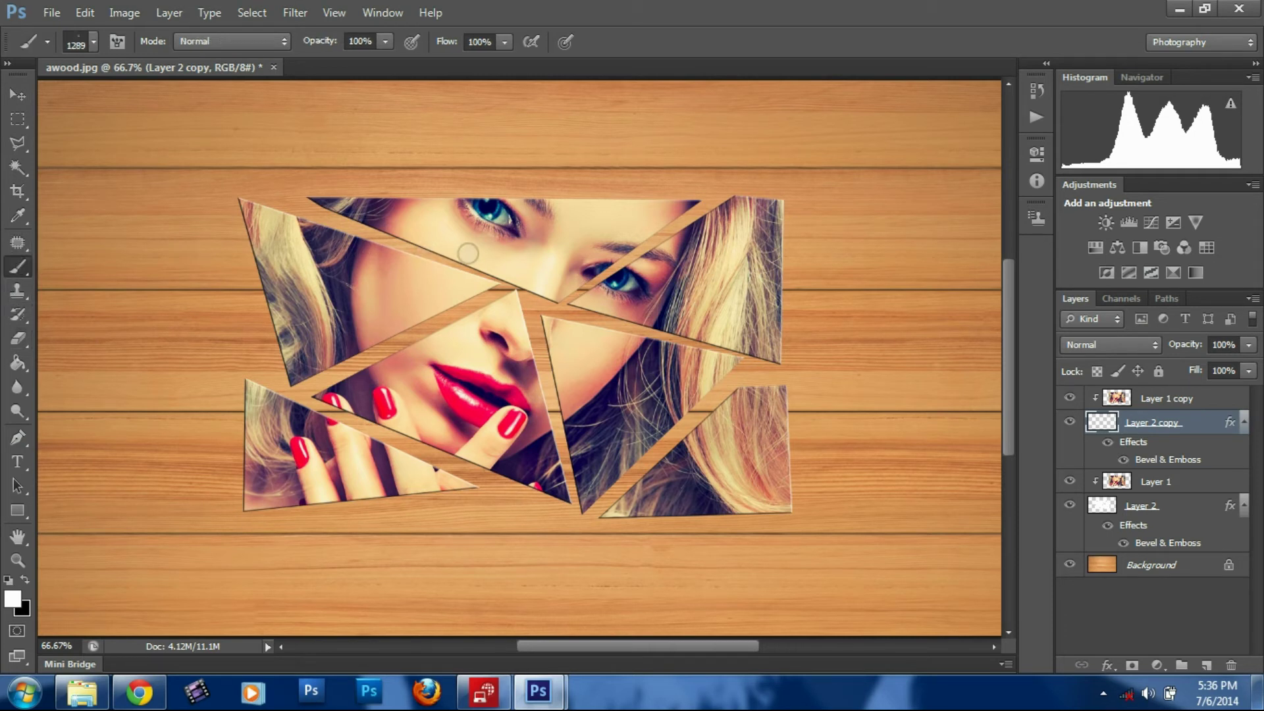
click(487, 292)
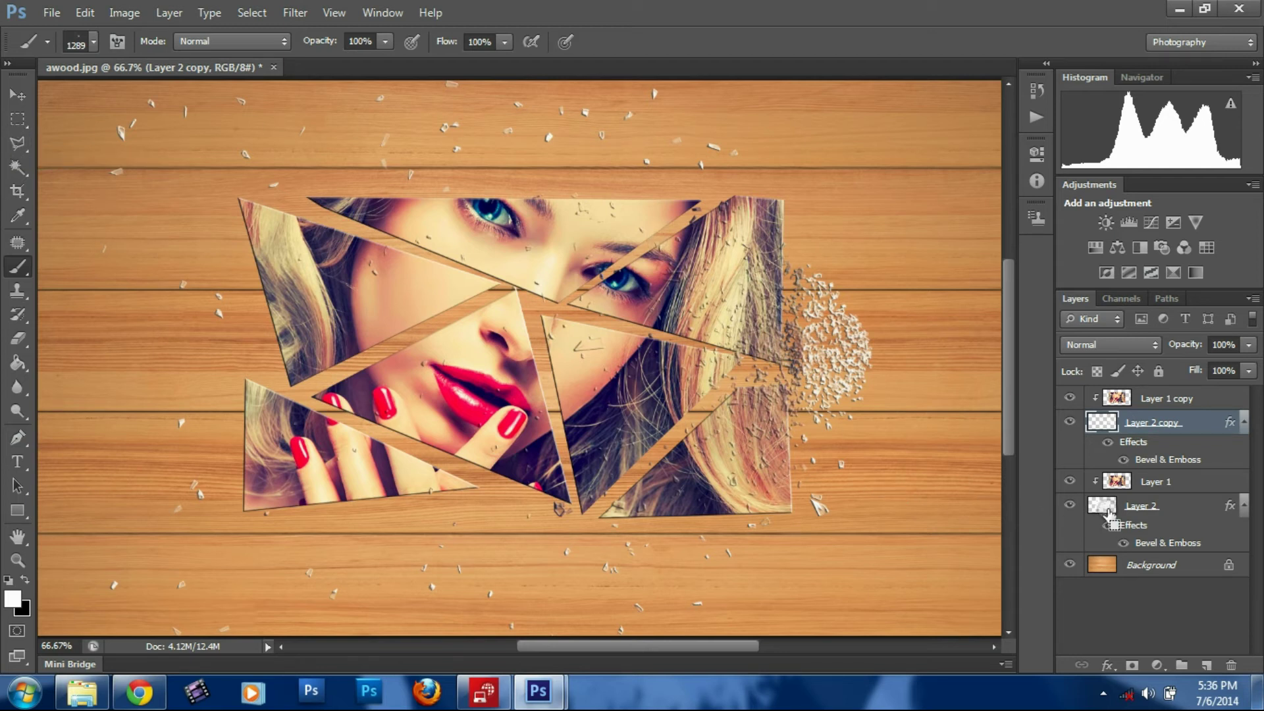
ctrl+click(1103, 506)
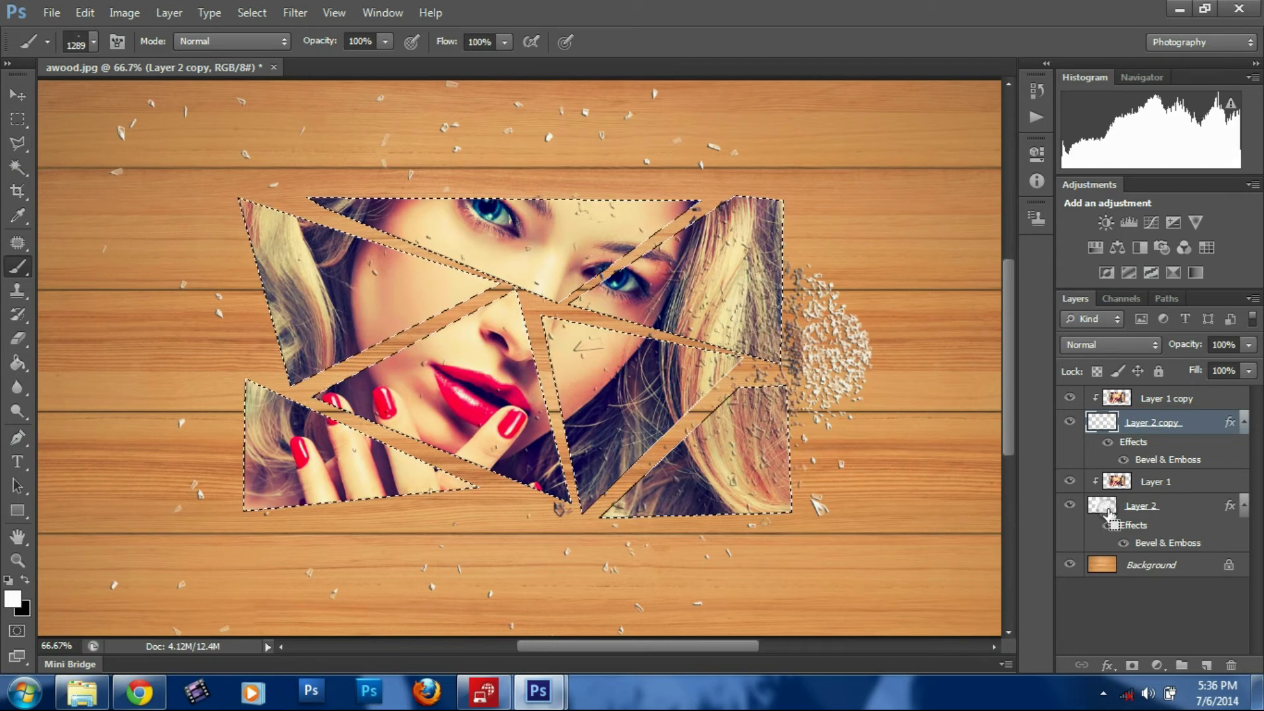
Erase the dense particle clump right of the portrait outside the inverted shard selection, then deselect
click(18, 338)
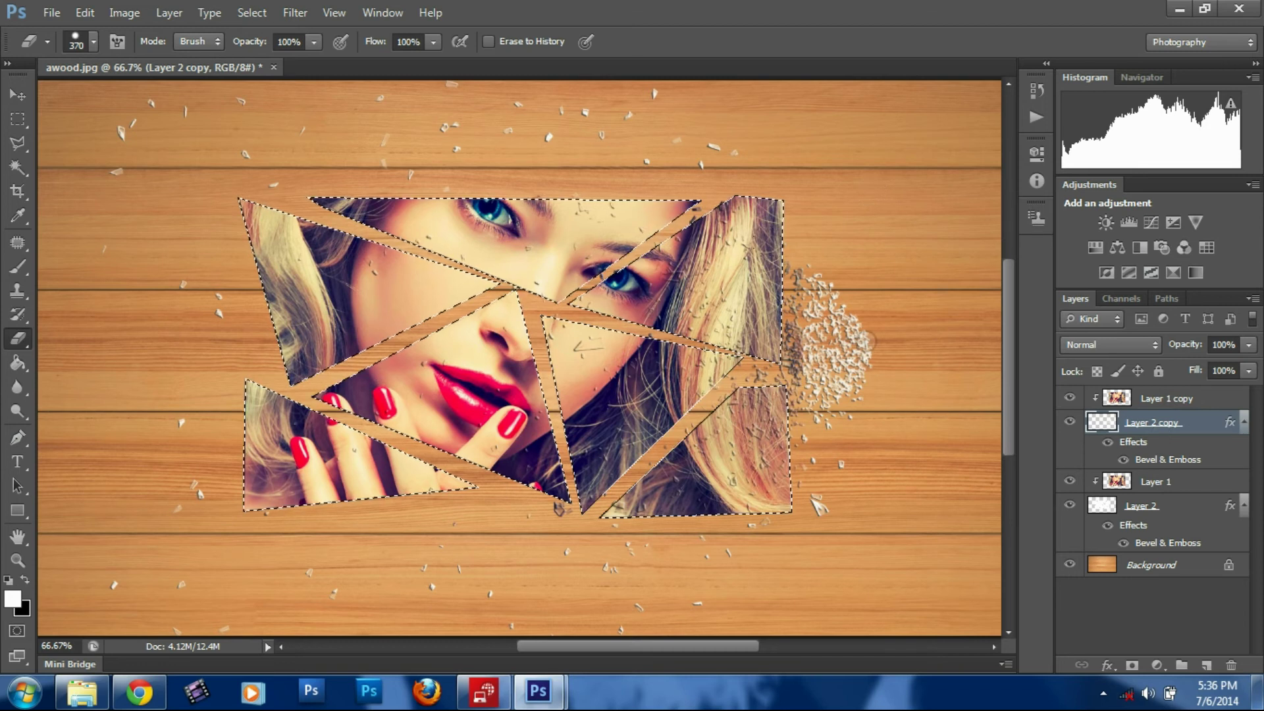
click(251, 13)
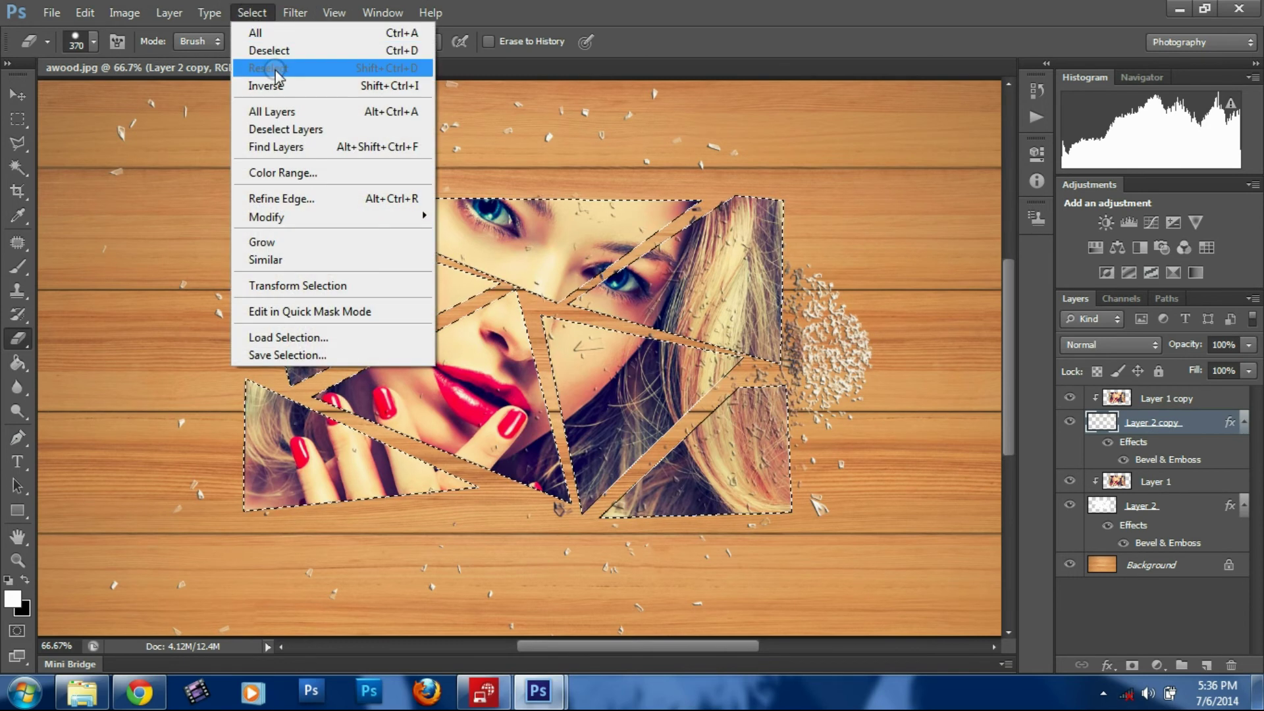
click(263, 87)
drag(844, 305, 843, 375)
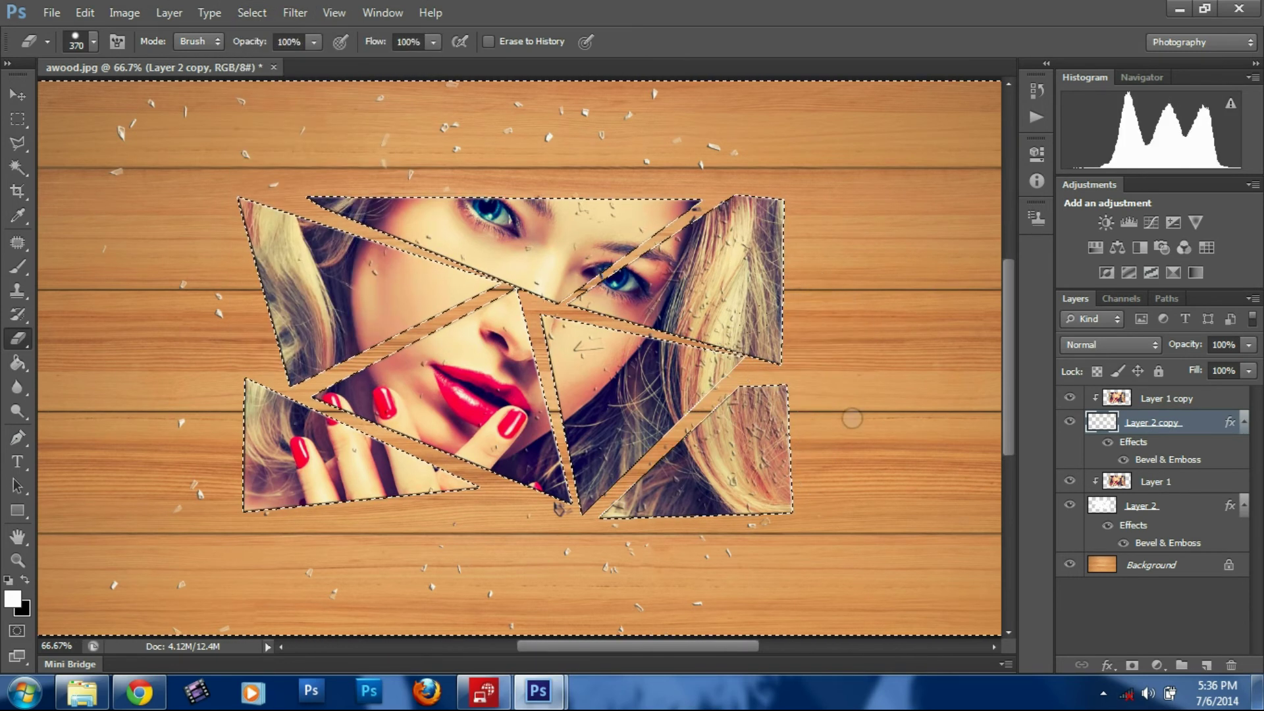
click(18, 119)
click(300, 173)
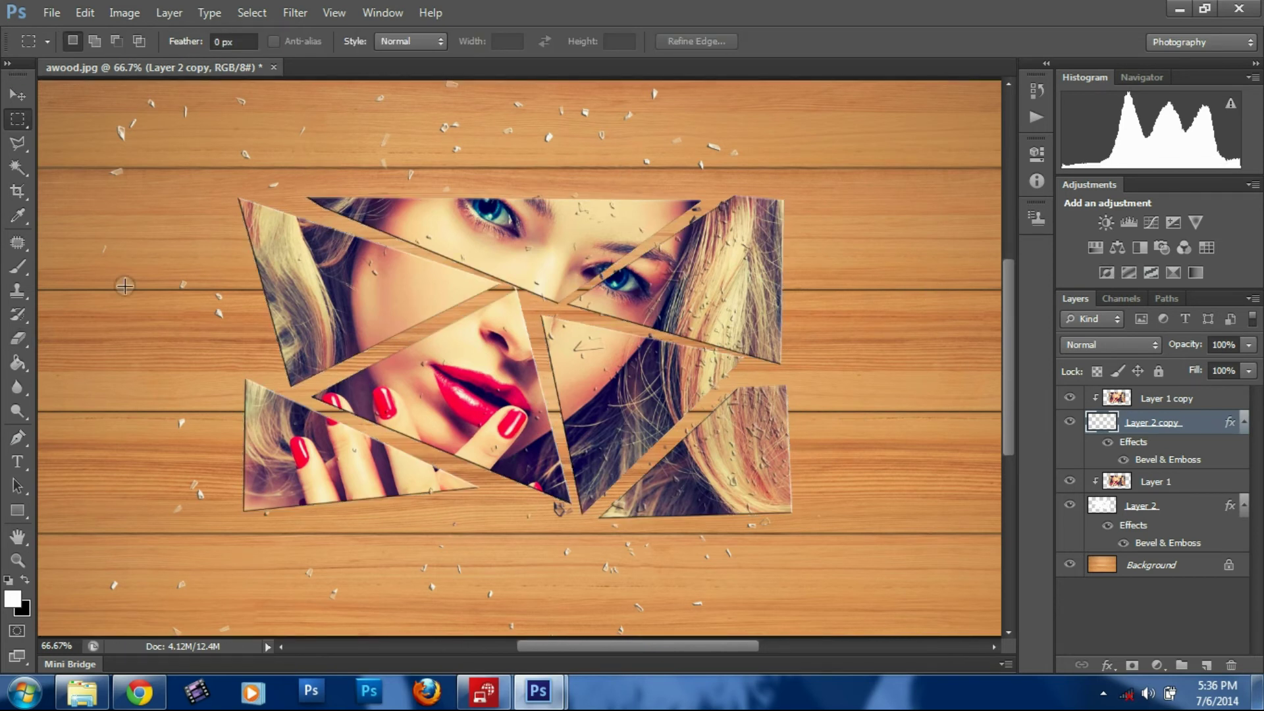
Duplicate the Layer 1 copy and Layer 2 copy pair
shift+click(1147, 397)
right_click(1149, 398)
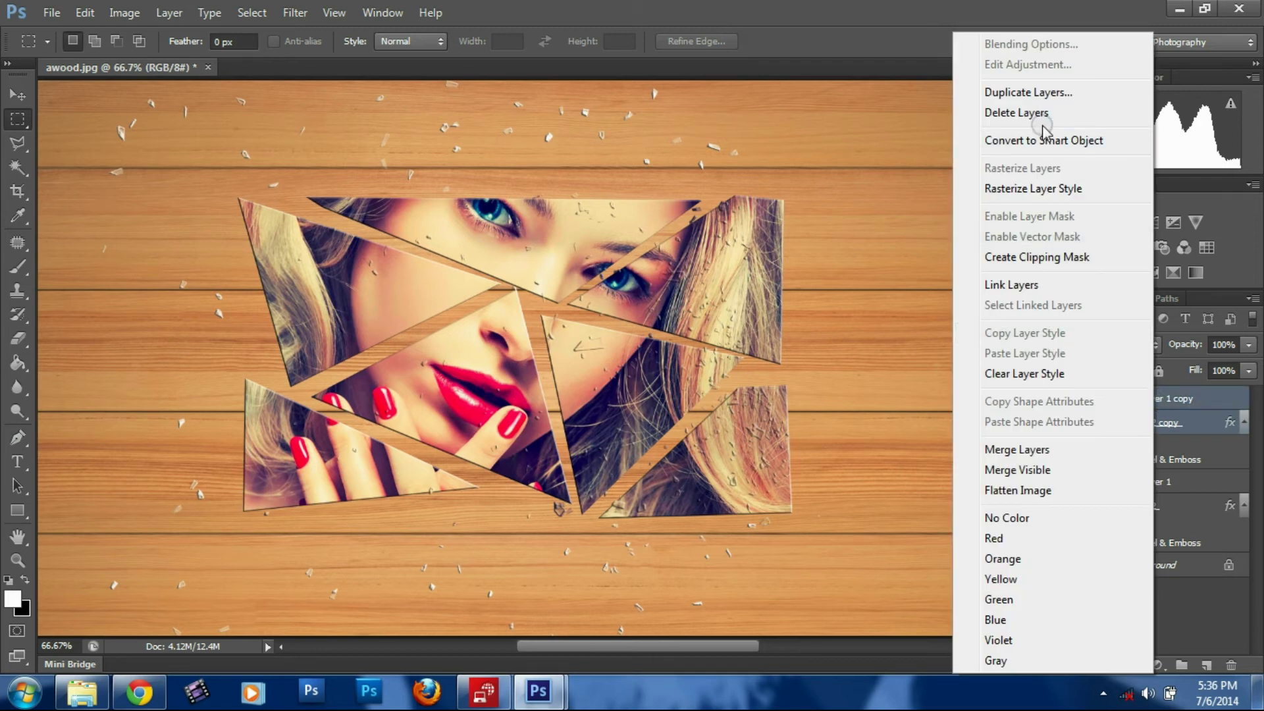
click(1039, 94)
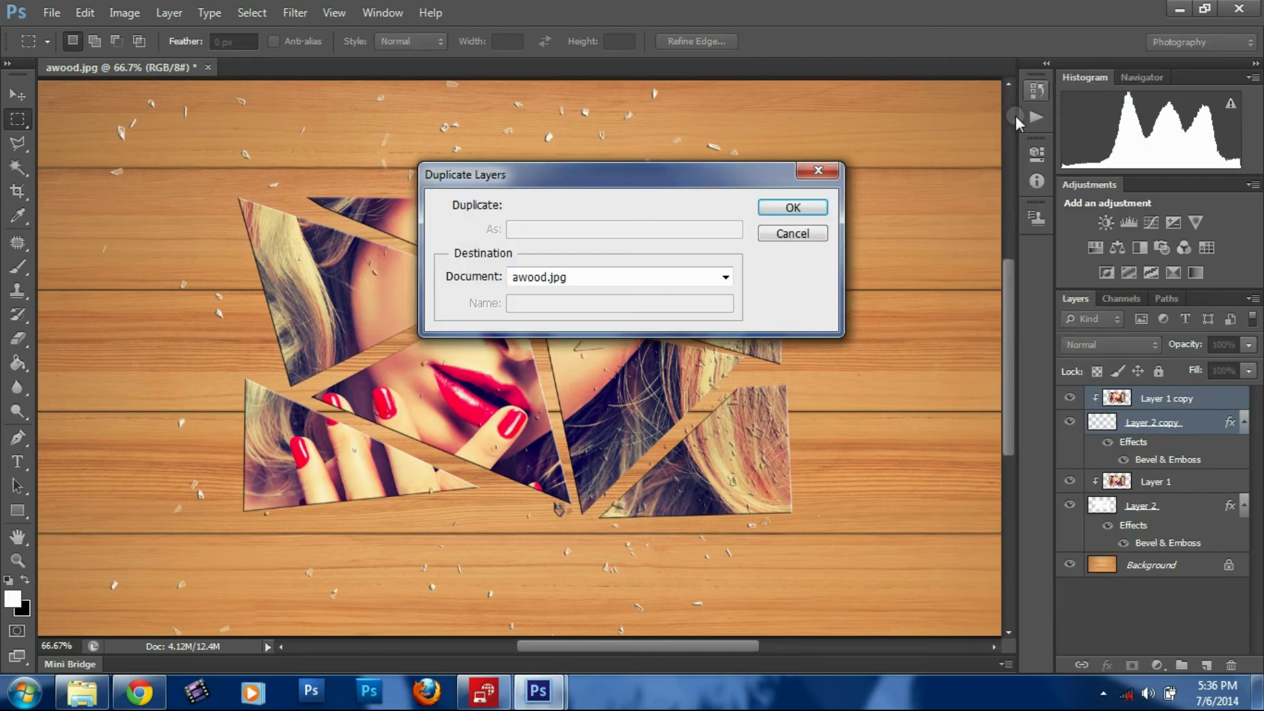
click(806, 208)
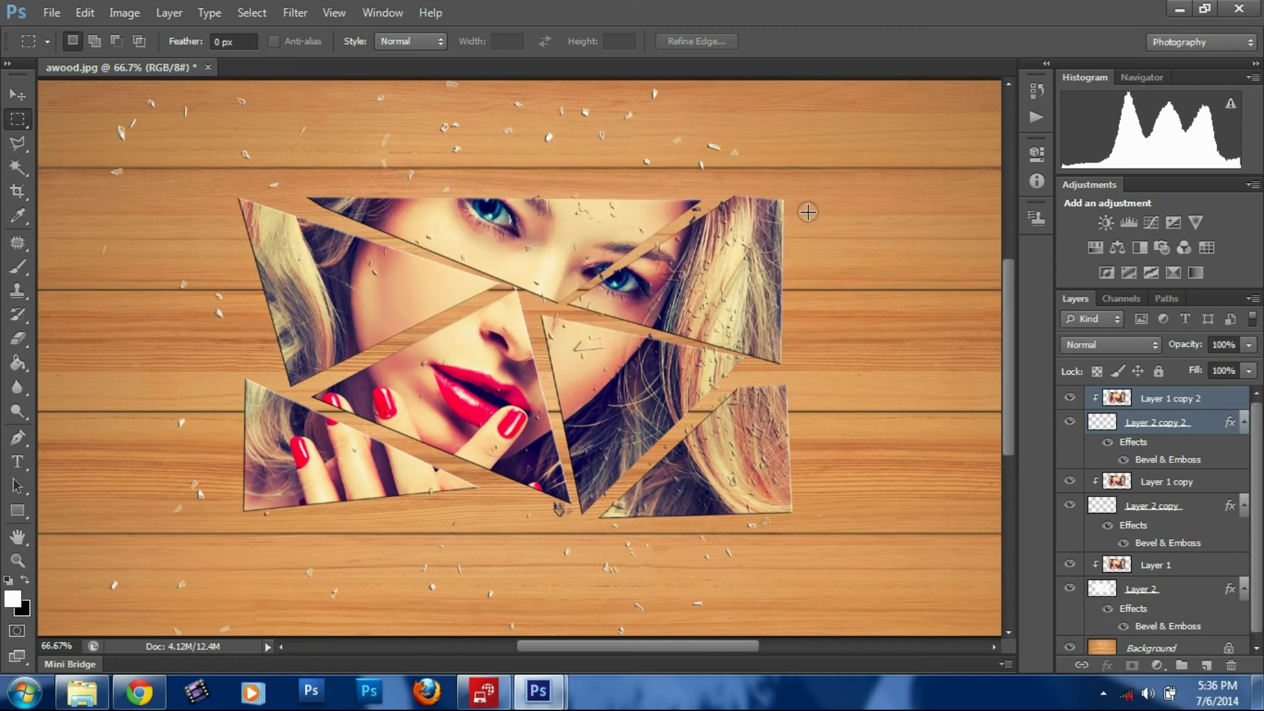
Flip Layer 2 copy 2's glass fragments horizontally with Edit > Transform > Flip Horizontal
click(1166, 425)
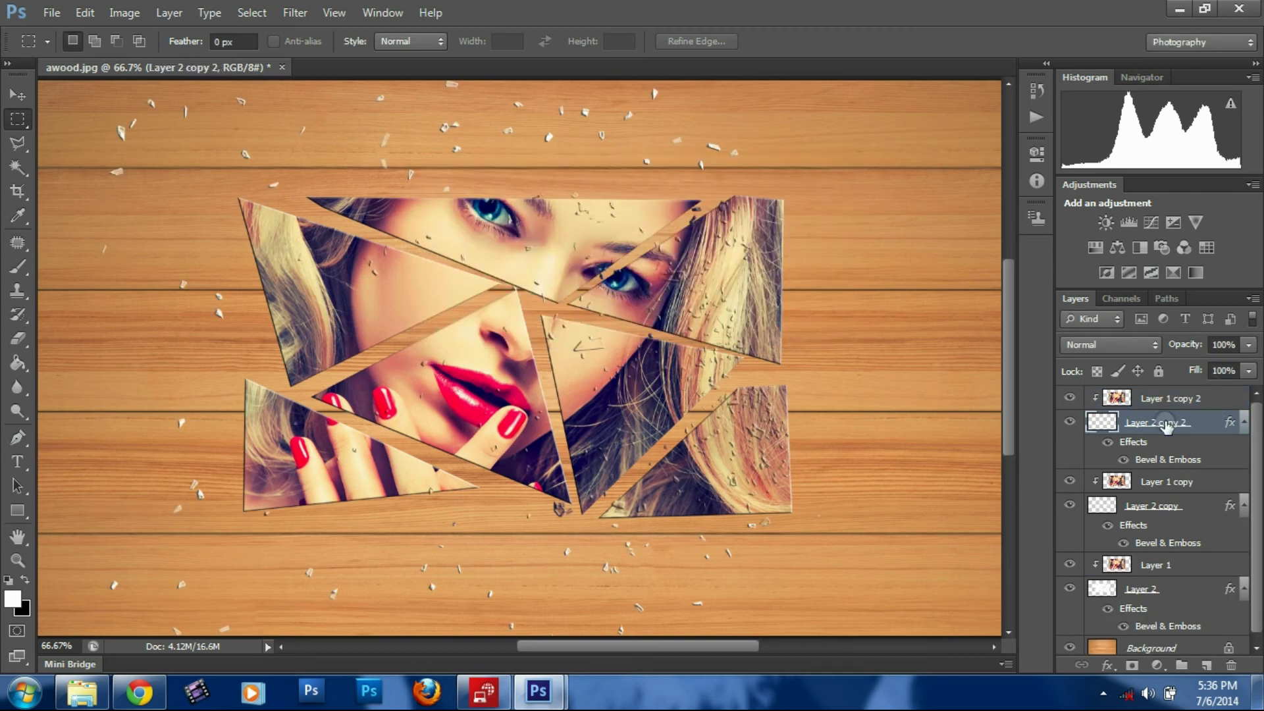
click(1070, 423)
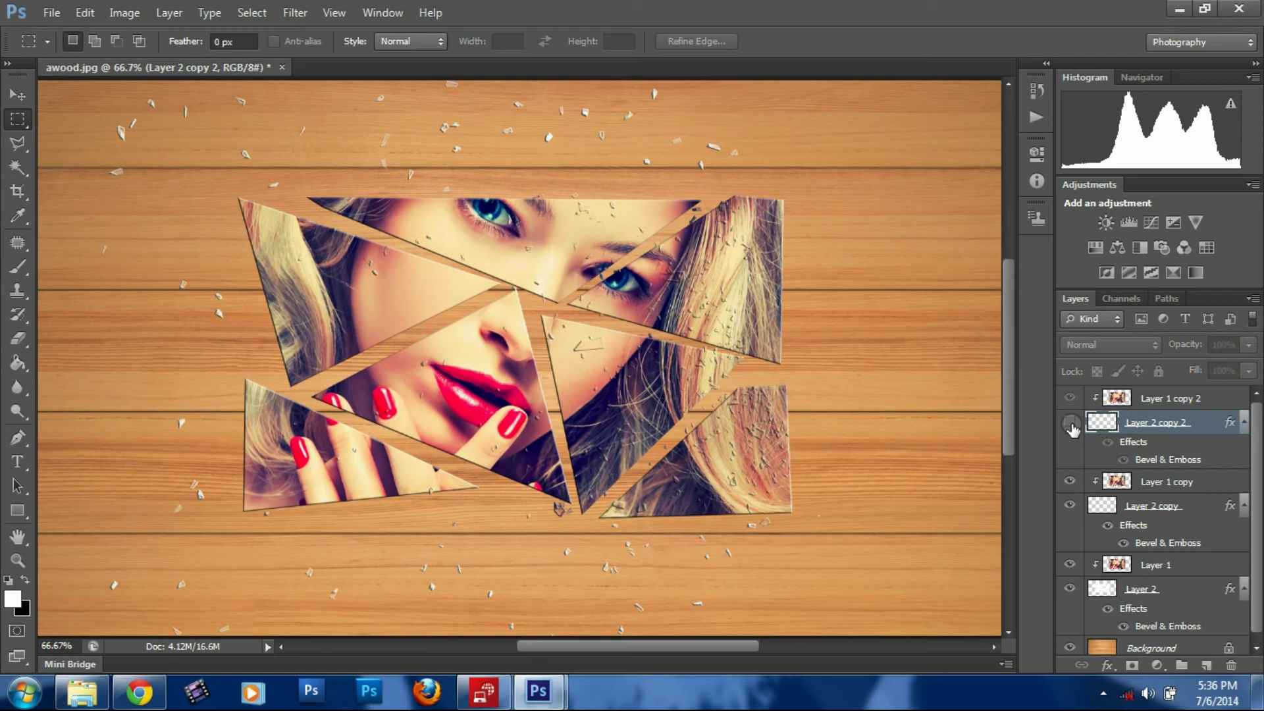
click(1071, 422)
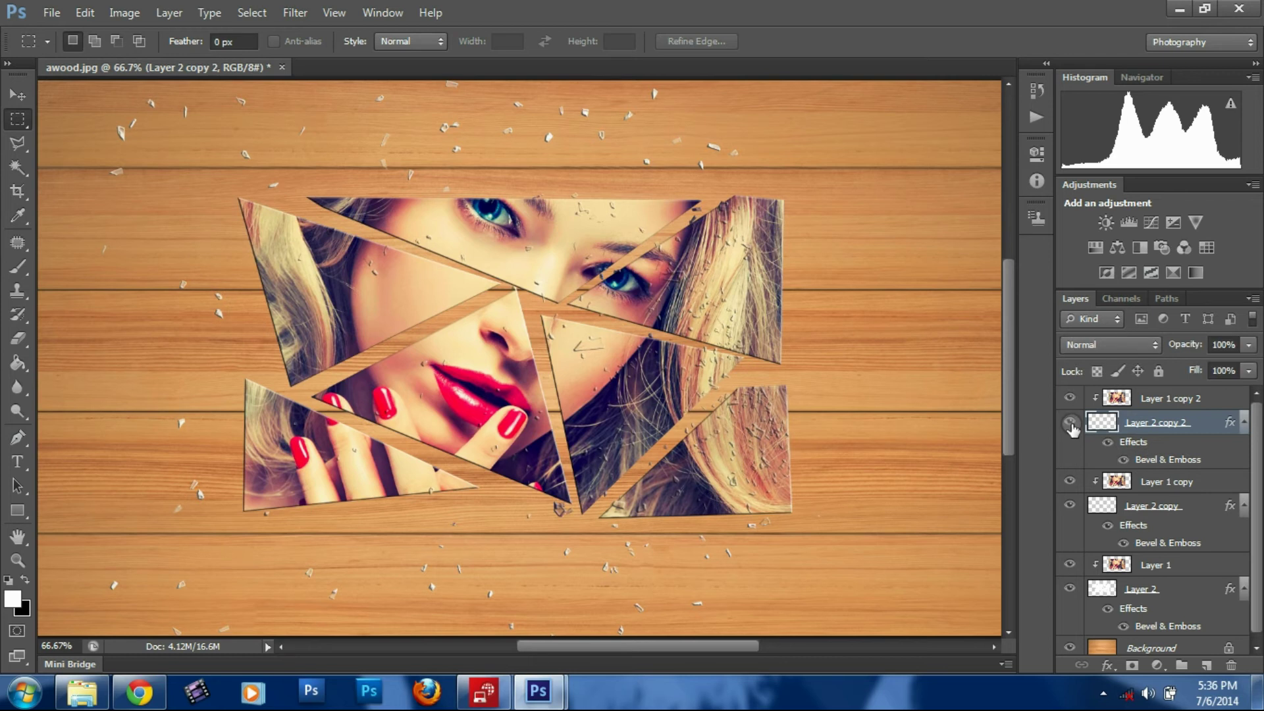
click(80, 15)
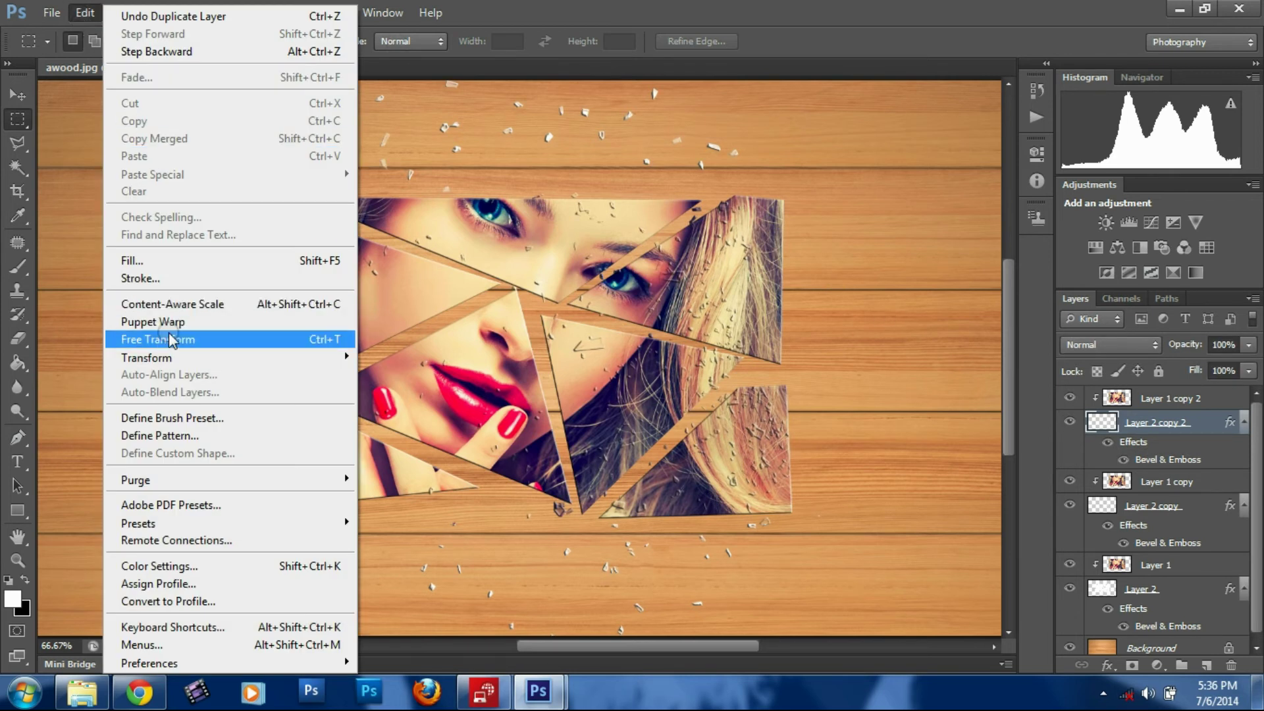
mouse_move(146, 357)
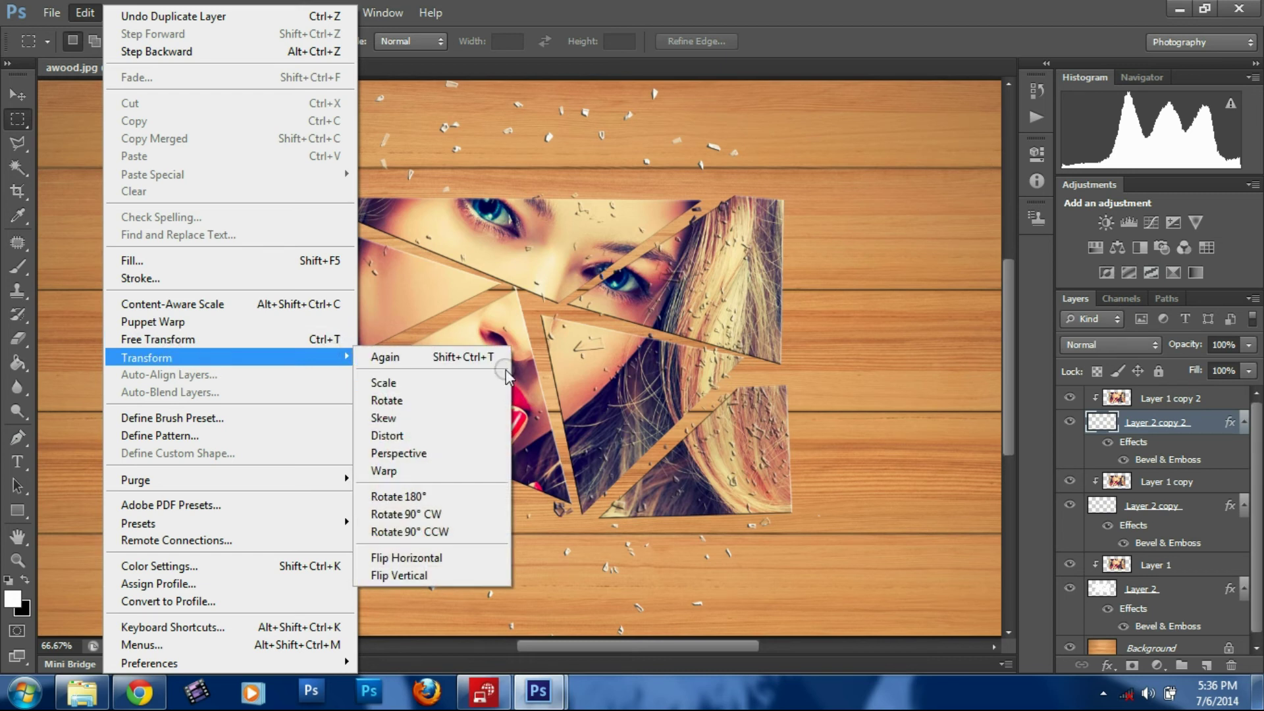
click(455, 566)
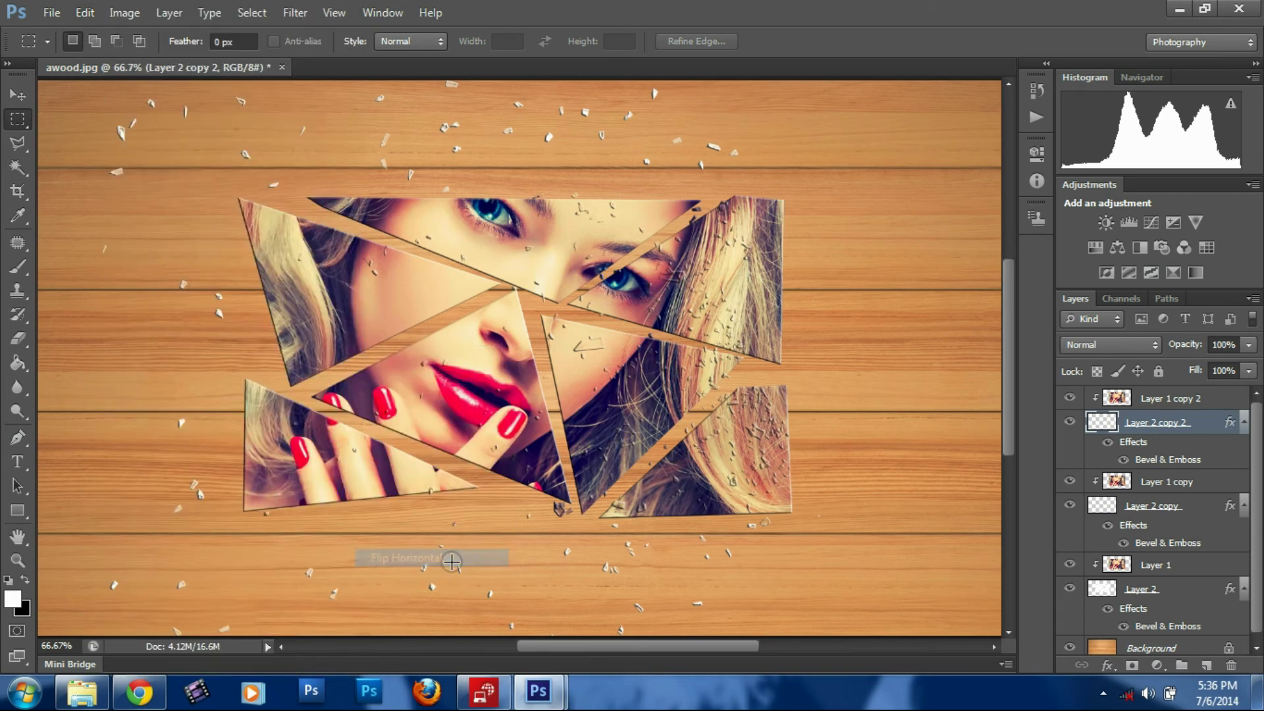
Move the flipped fragments right onto the portrait, then nudge them slightly back left
click(17, 96)
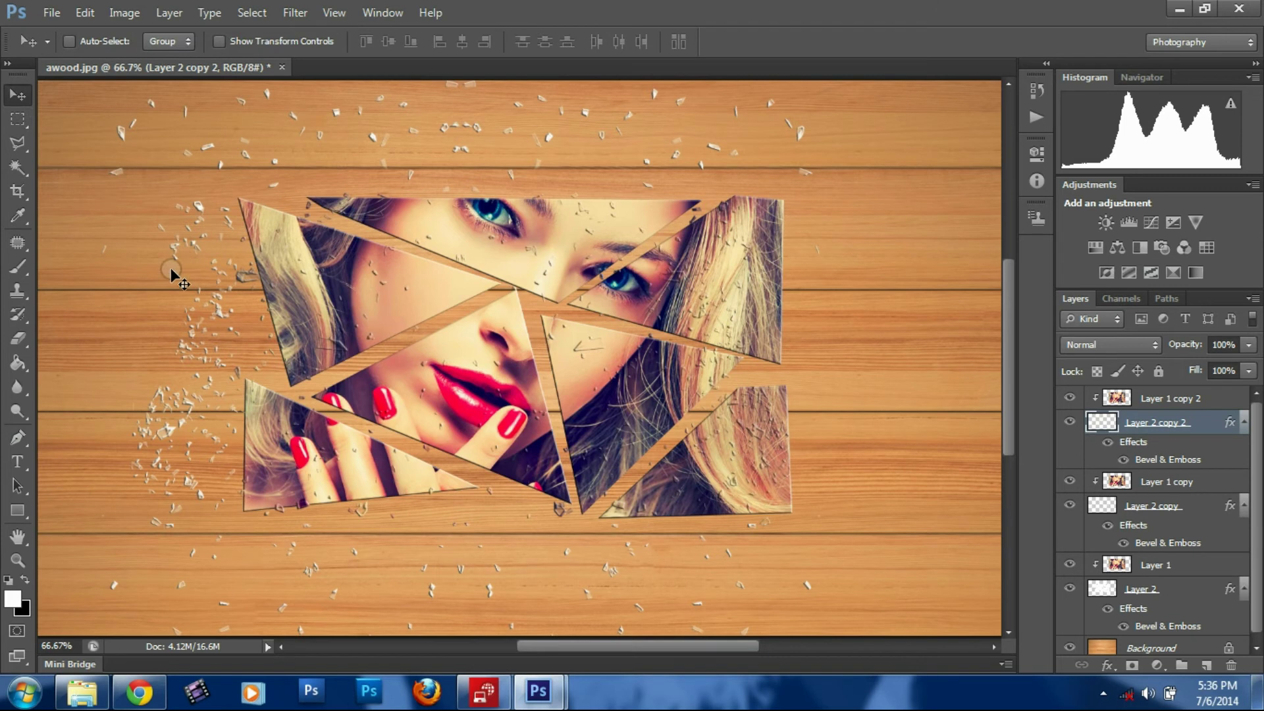
mouse_move(219, 350)
mouse_down()
mouse_move(398, 346)
mouse_move(389, 332)
mouse_up()
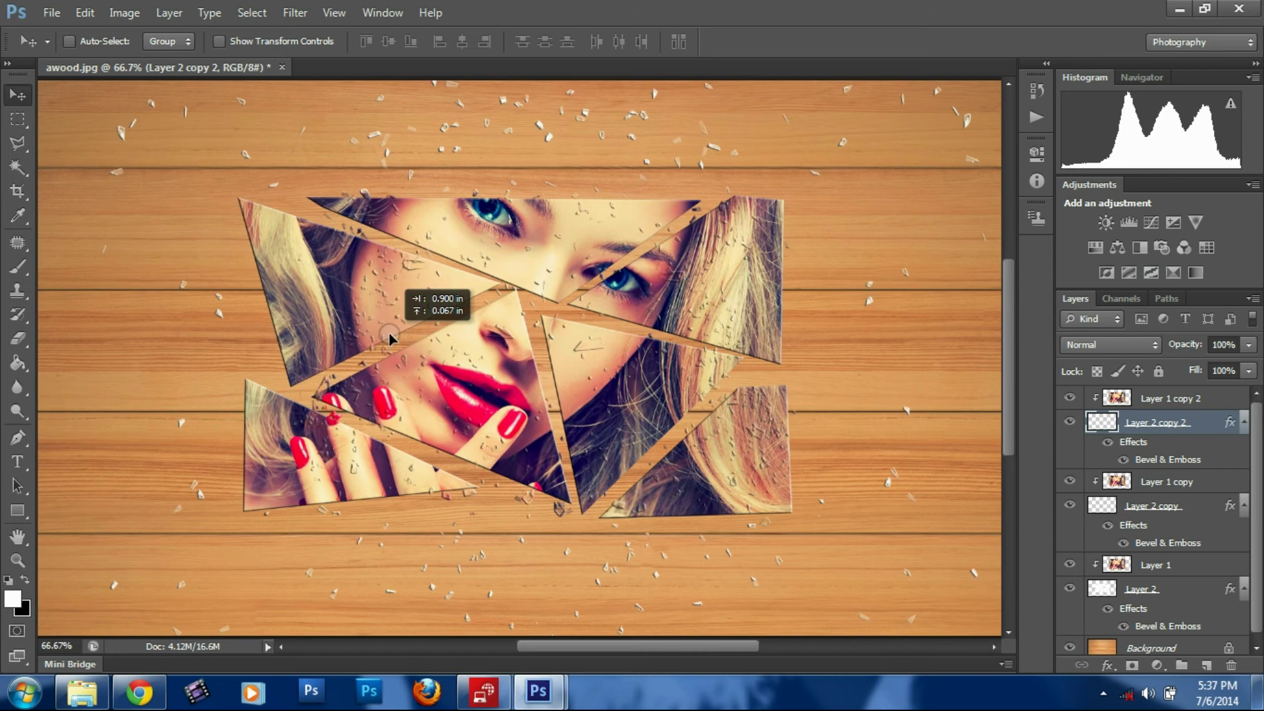
drag(388, 332, 366, 331)
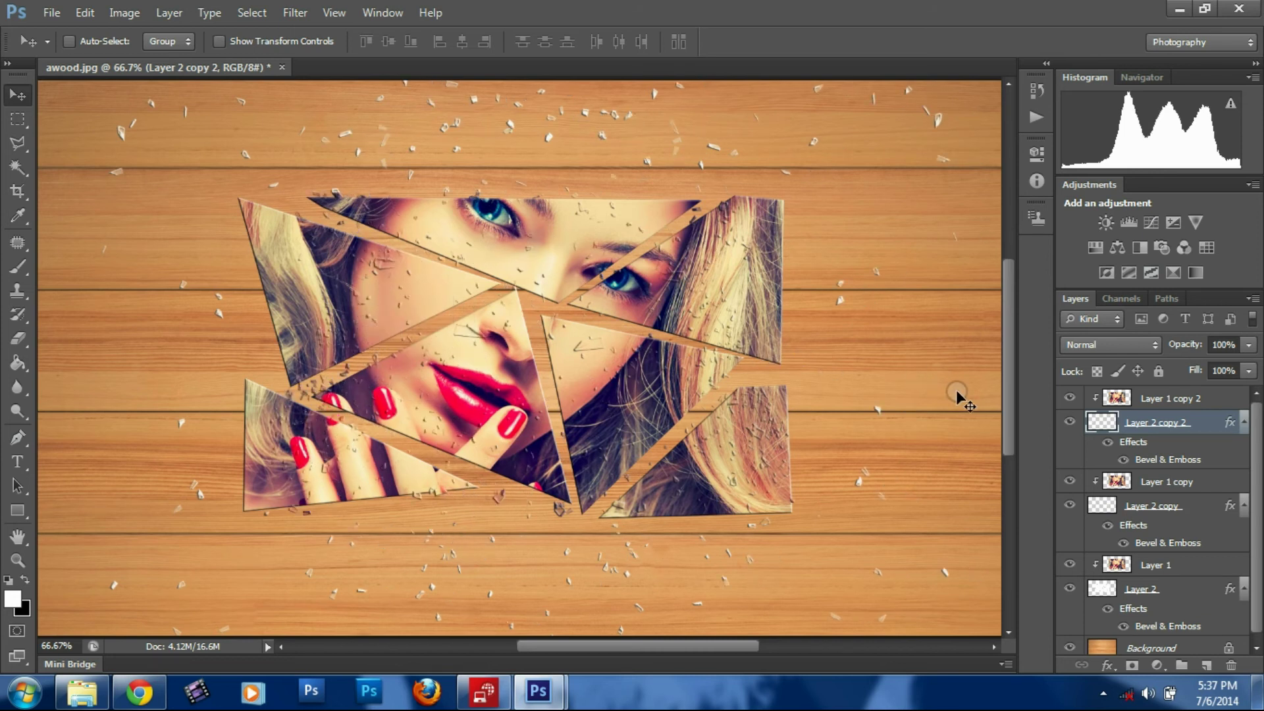
click(18, 338)
Erase stray fragments on Layer 2 copy 2, briefly checking Layer 2 copy before reselecting it
click(368, 295)
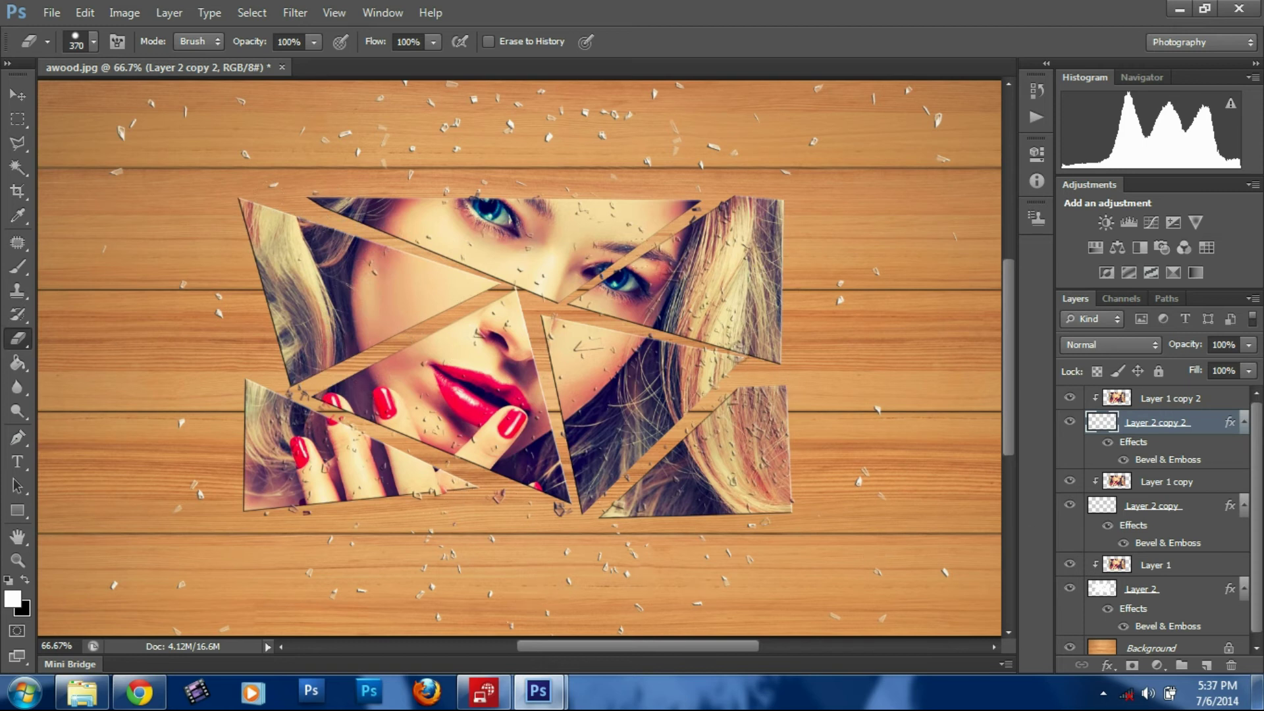
click(1131, 511)
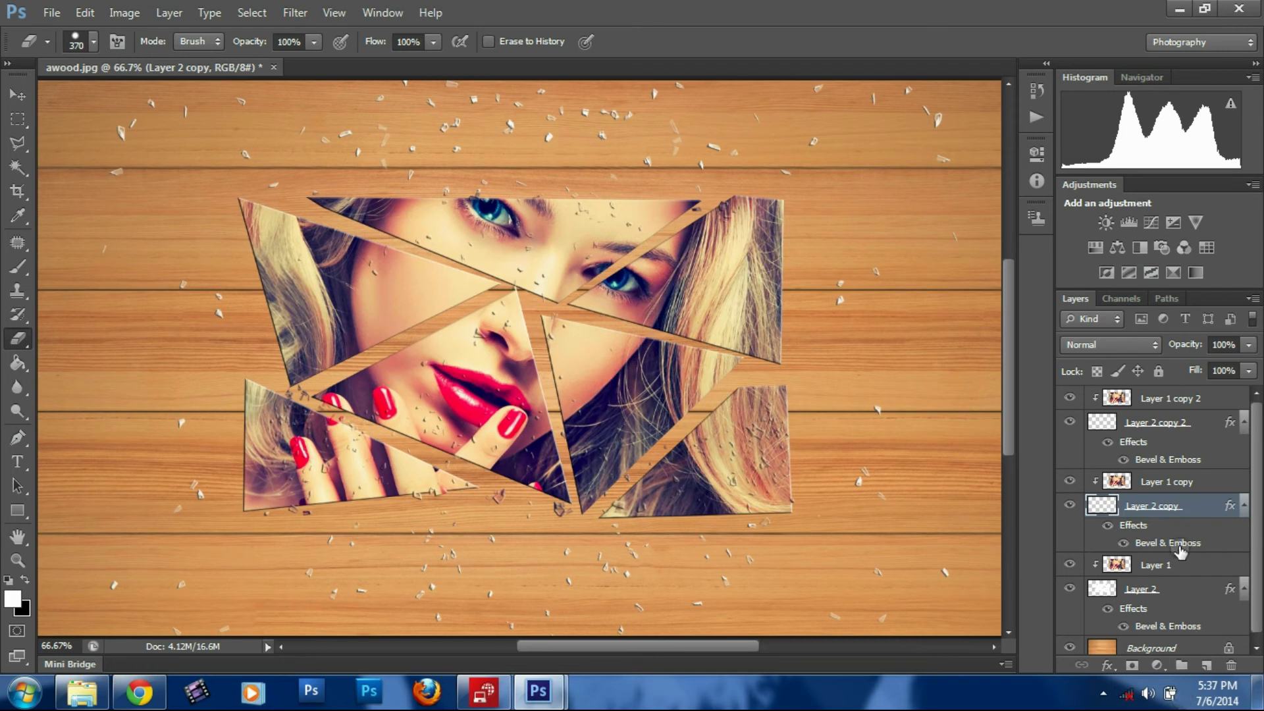
click(1106, 421)
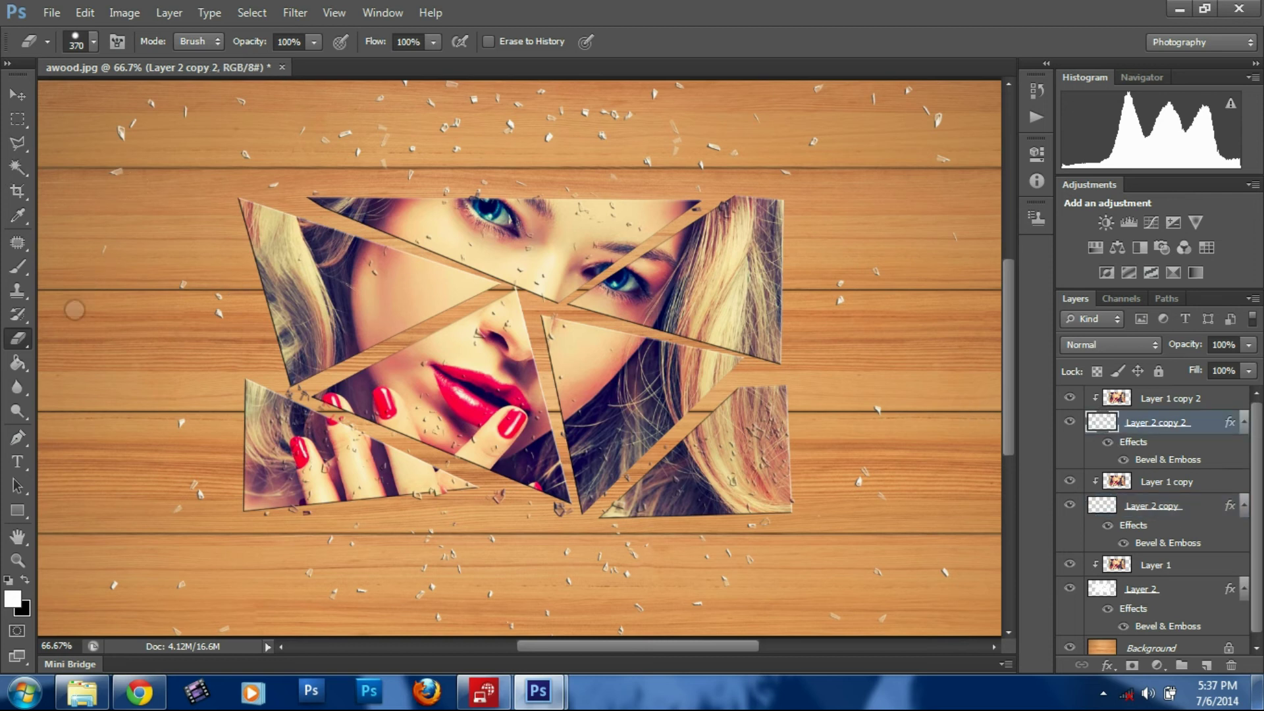
Stamp fragments across the planks, erase those over the lower-right piece, and select Layer 1 copy 2 with Layer 2 copy 2
click(24, 268)
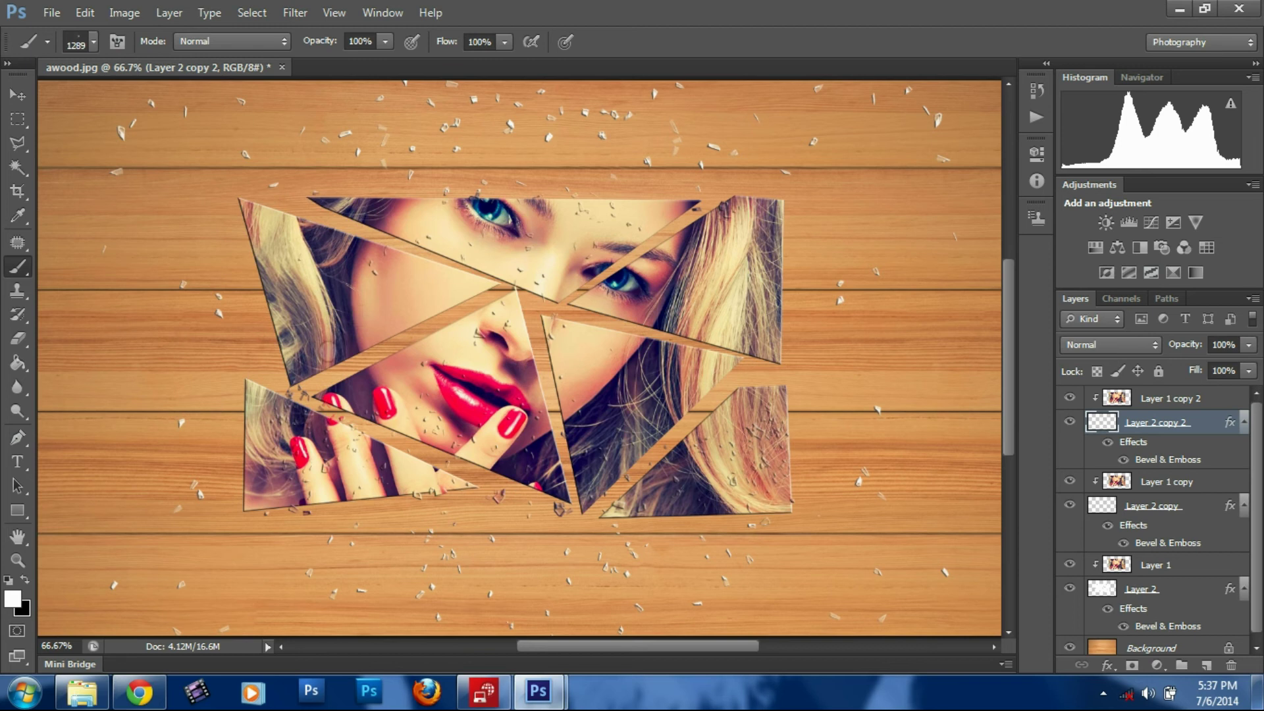
click(697, 365)
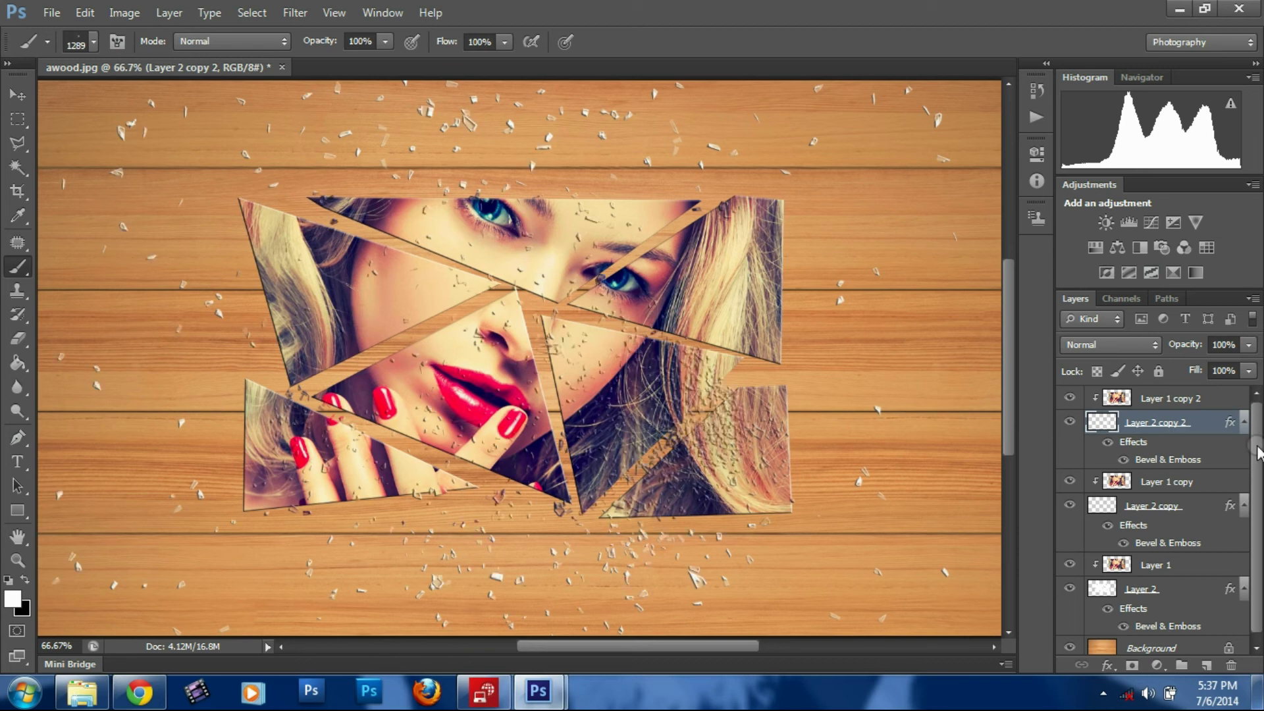
click(17, 338)
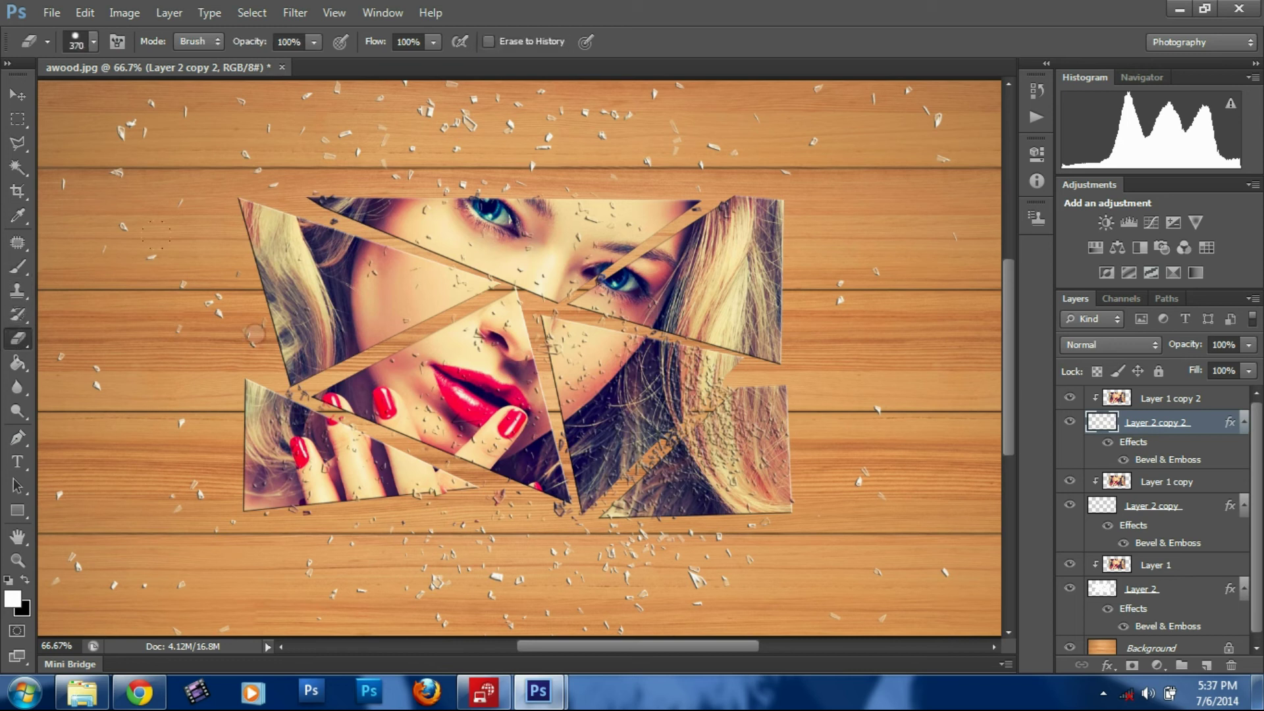
click(621, 412)
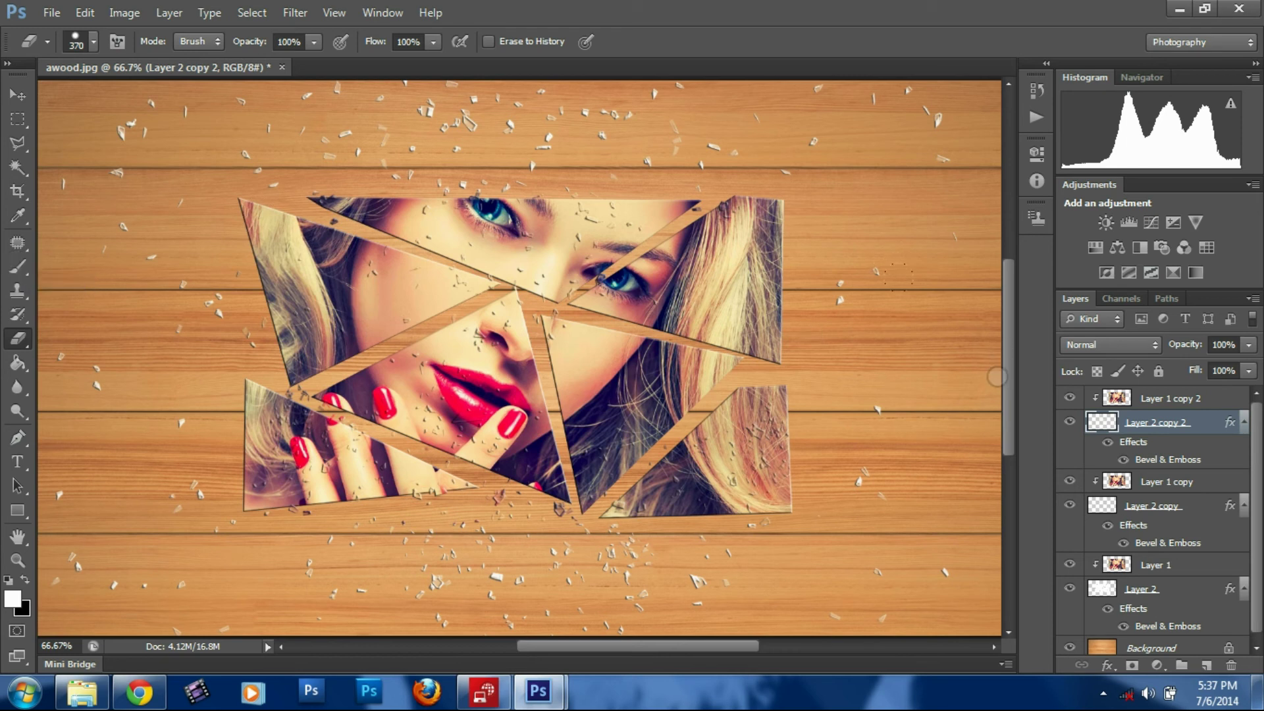
click(1198, 400)
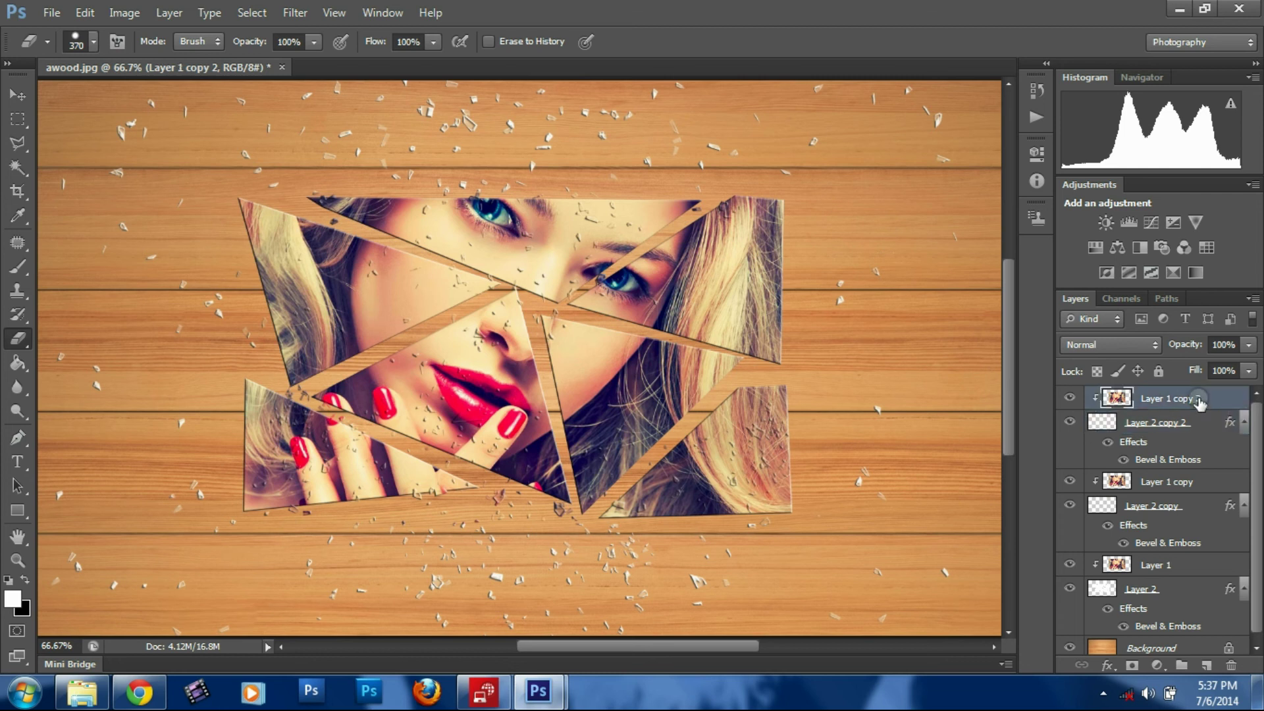
shift+click(1184, 428)
Duplicate Layer 1 copy 2 and Layer 2 copy 2, then make Layer 2 copy 3 active
right_click(1181, 428)
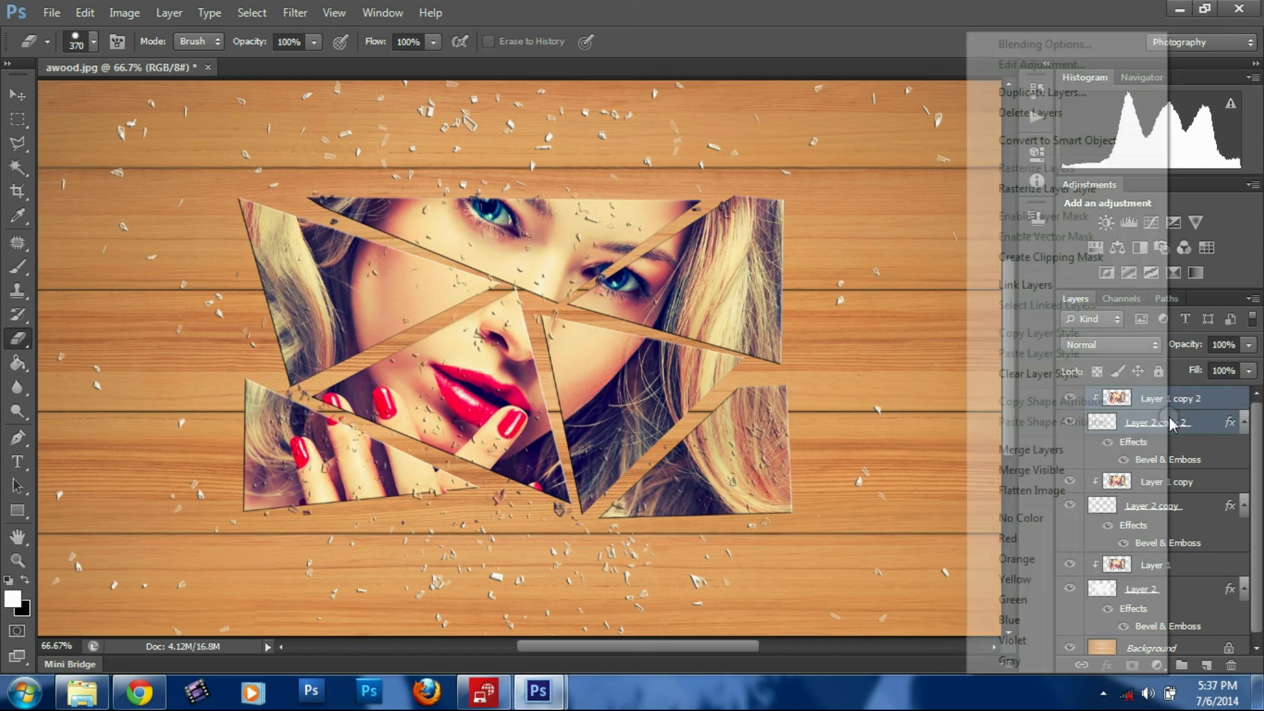
click(1033, 93)
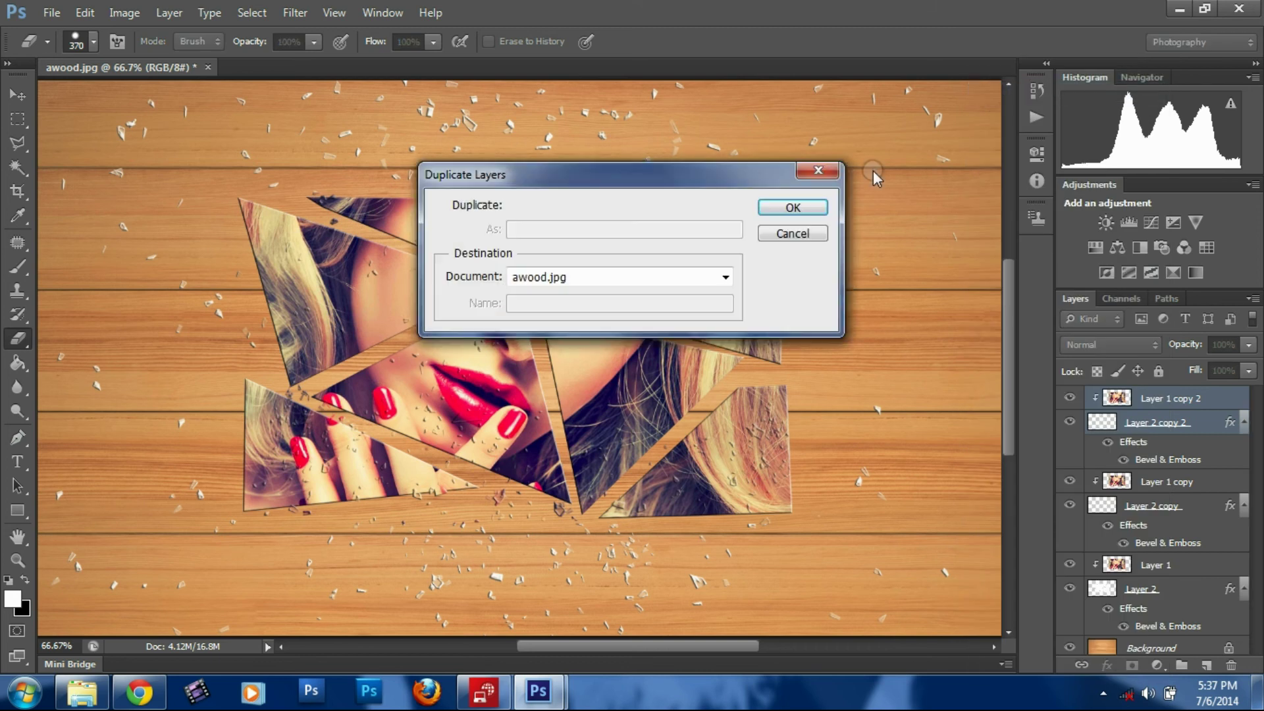
click(806, 206)
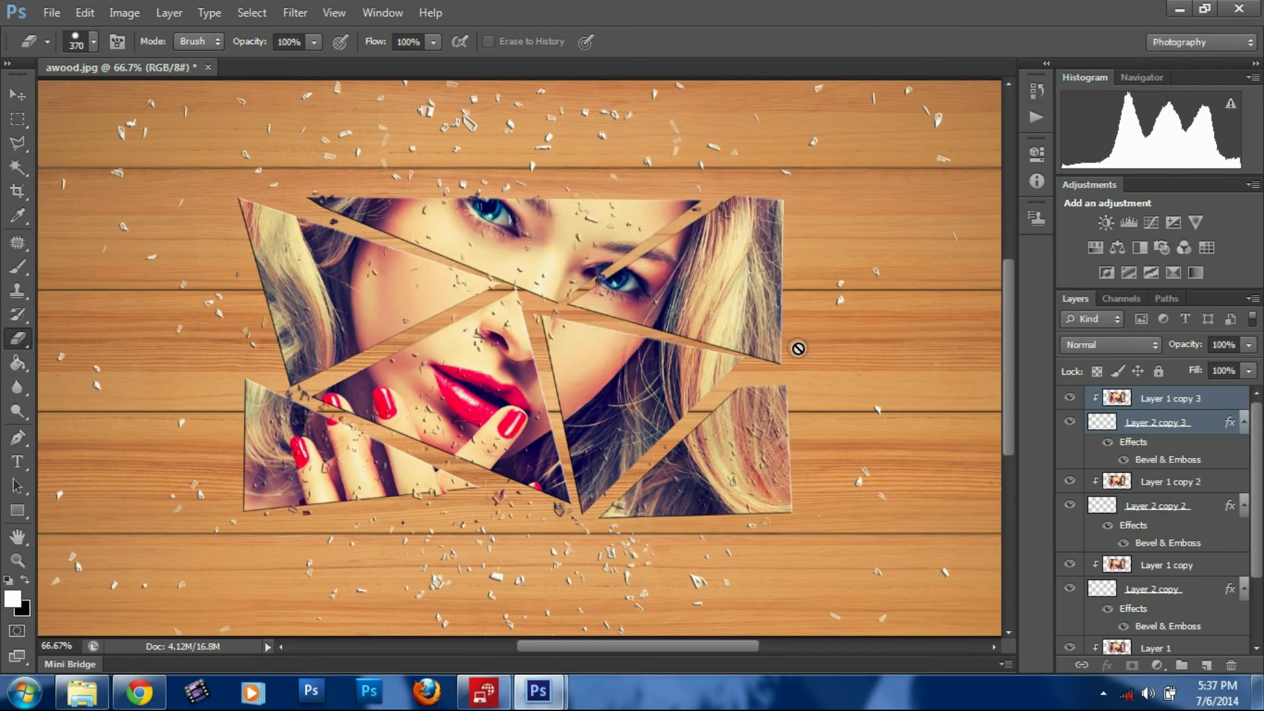
click(1169, 423)
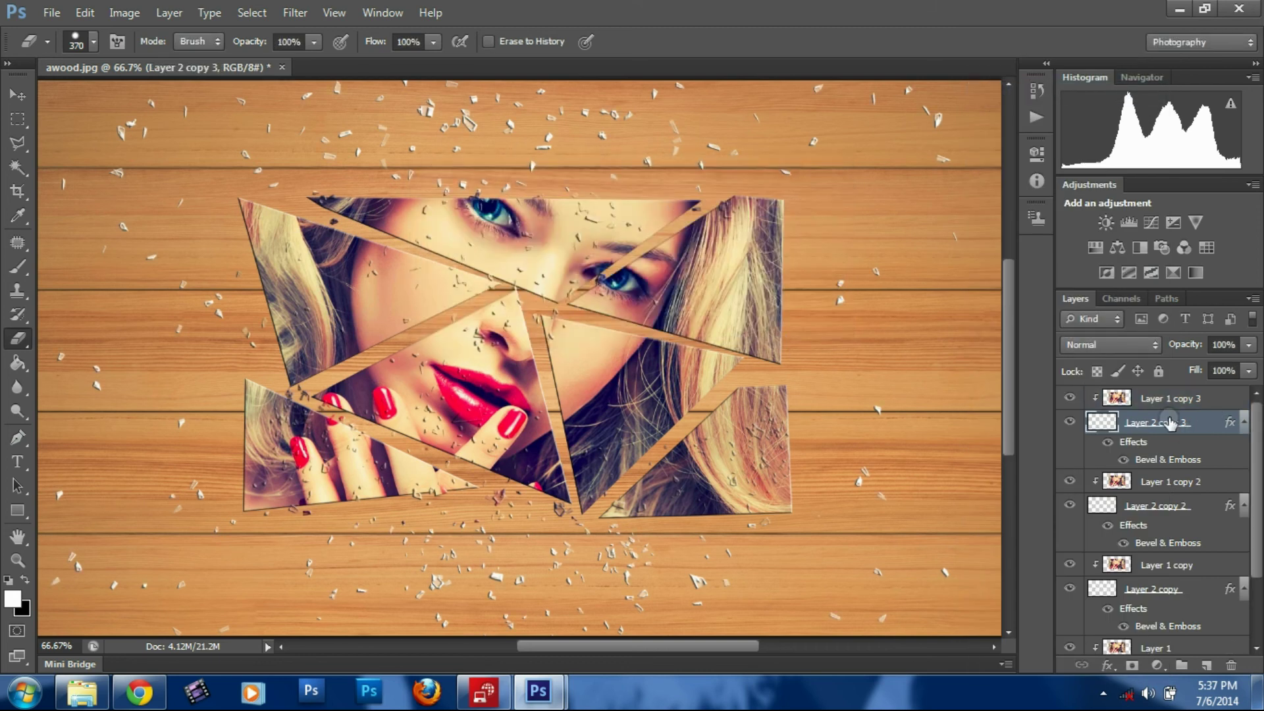
click(18, 266)
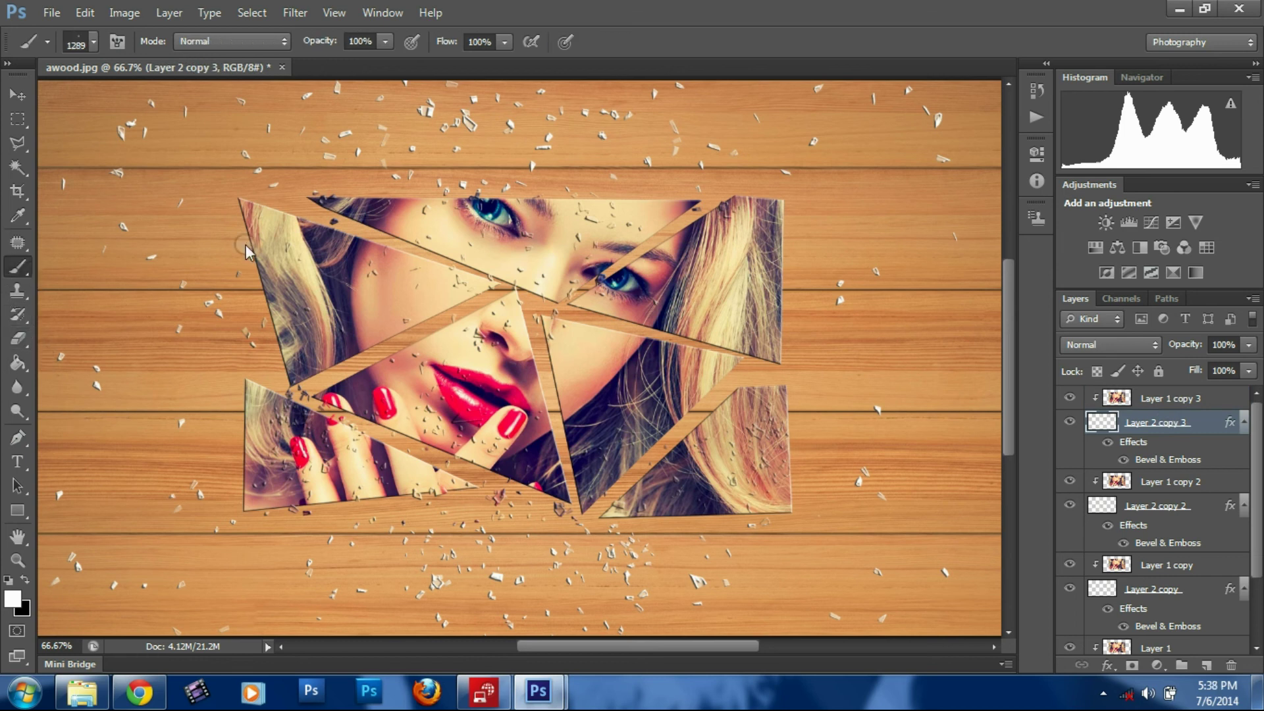
Stamp a glass-fragment cluster to the right of the portrait with the shard brush
right_click(531, 262)
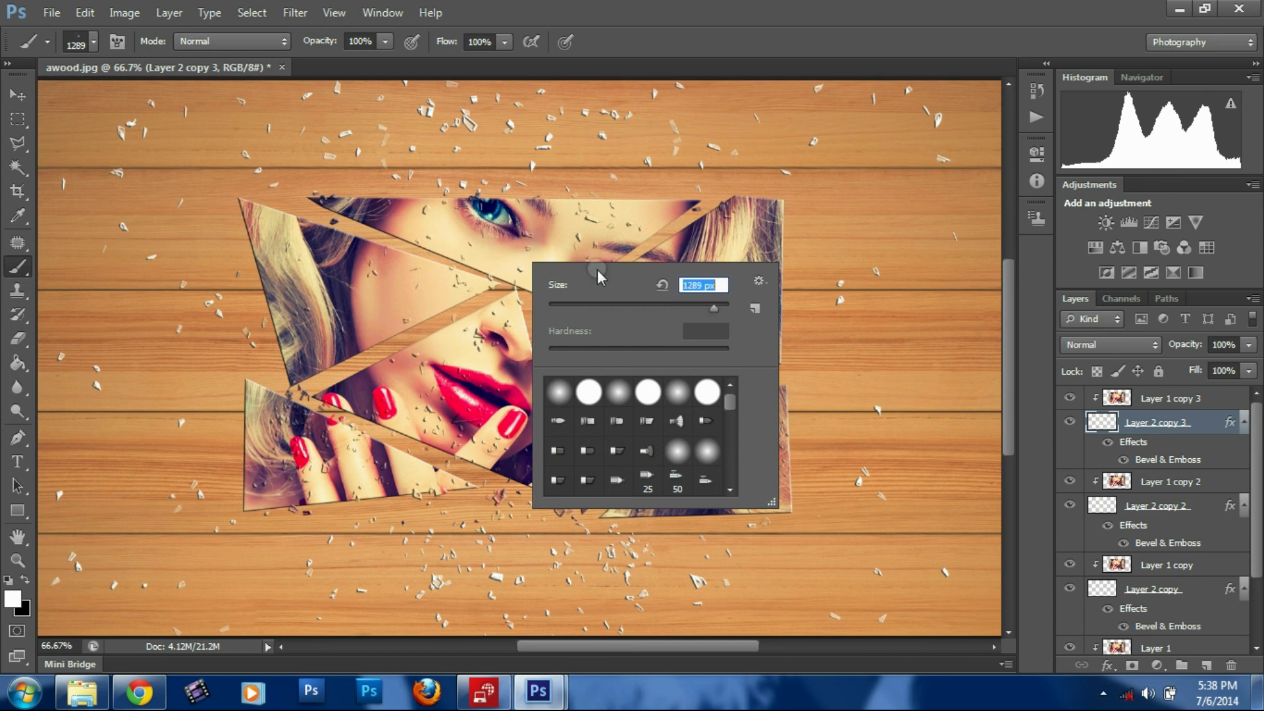
key(Return)
click(585, 237)
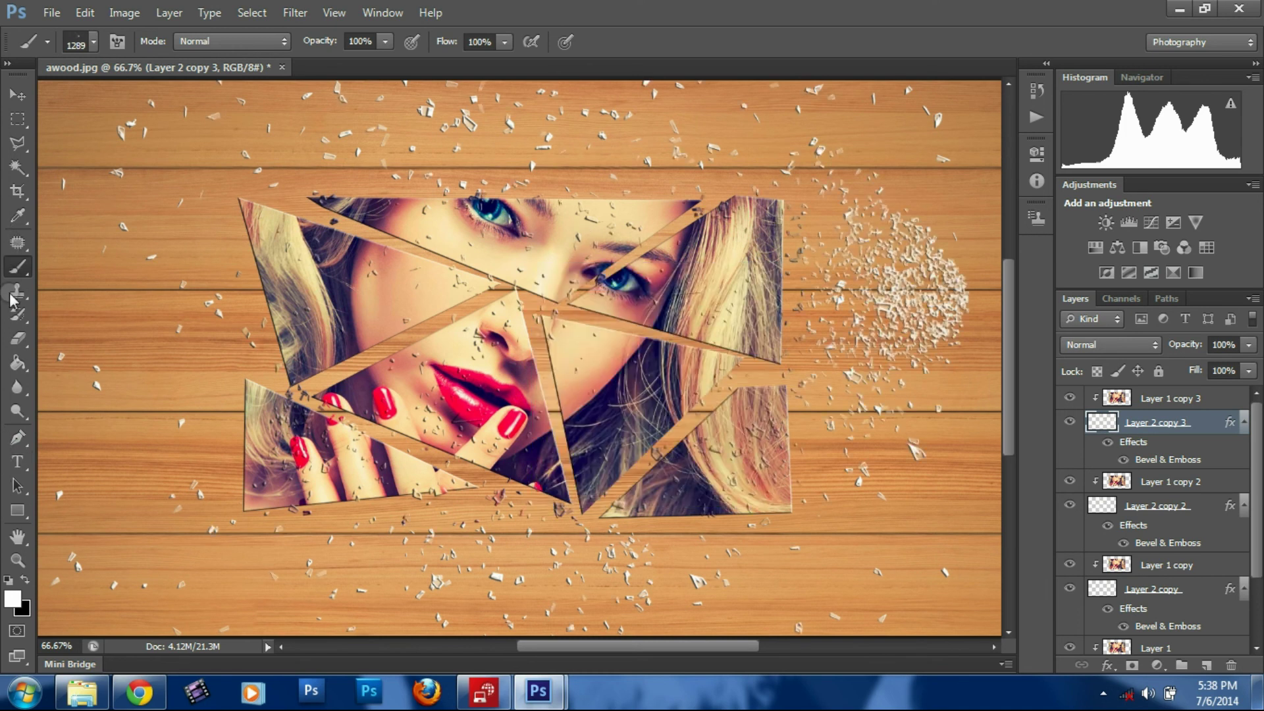
Erase most of the new cluster with a round eraser tip, leaving sparse scattered fragments
click(18, 342)
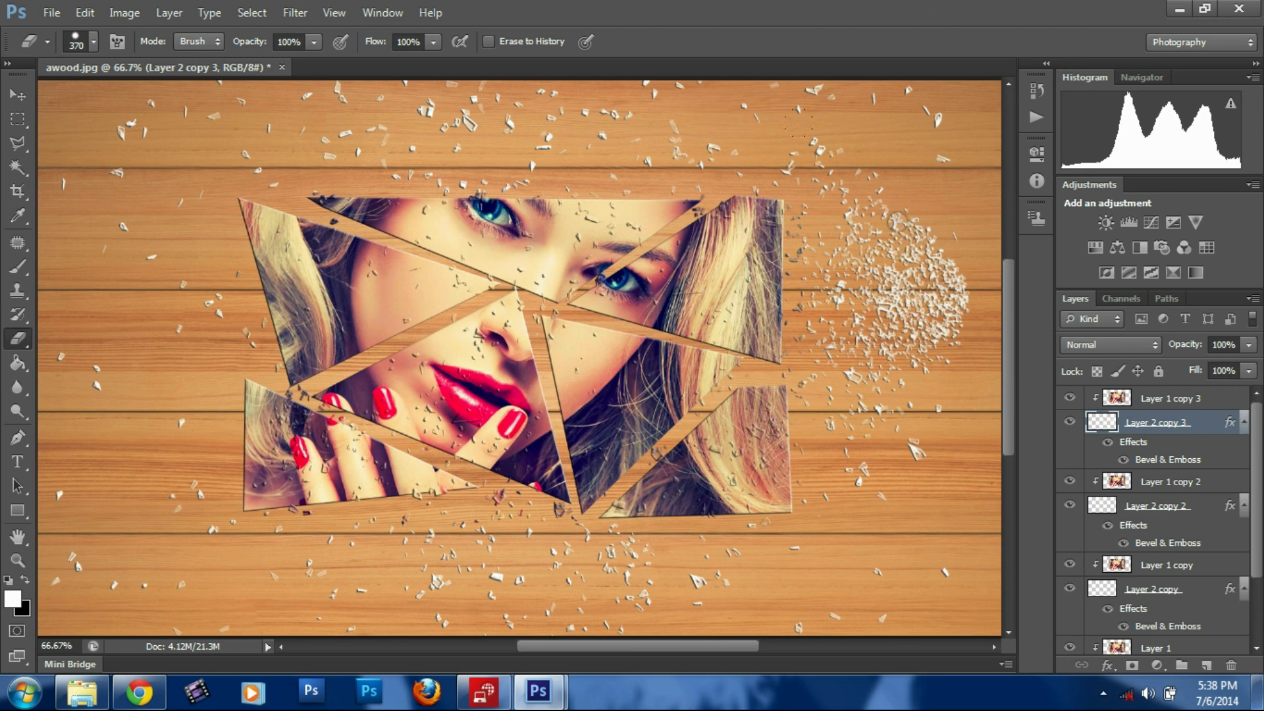
drag(897, 208, 953, 309)
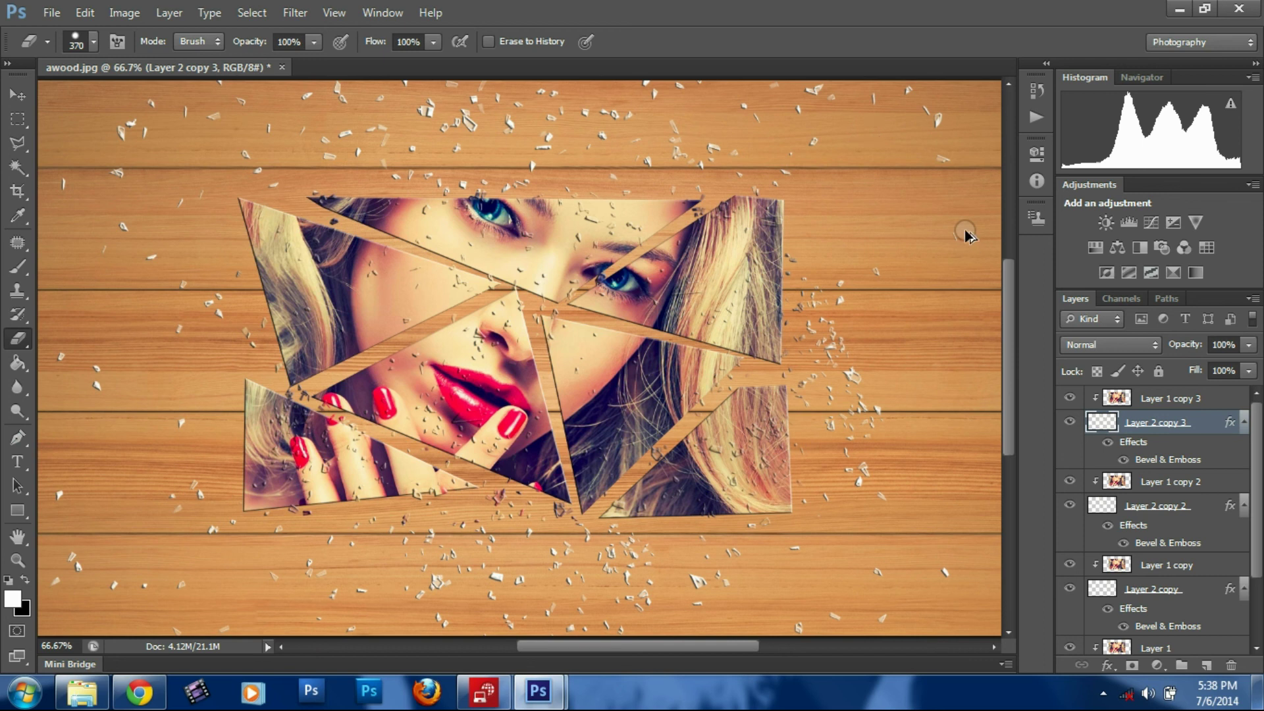
key(ctrl+z)
right_click(916, 271)
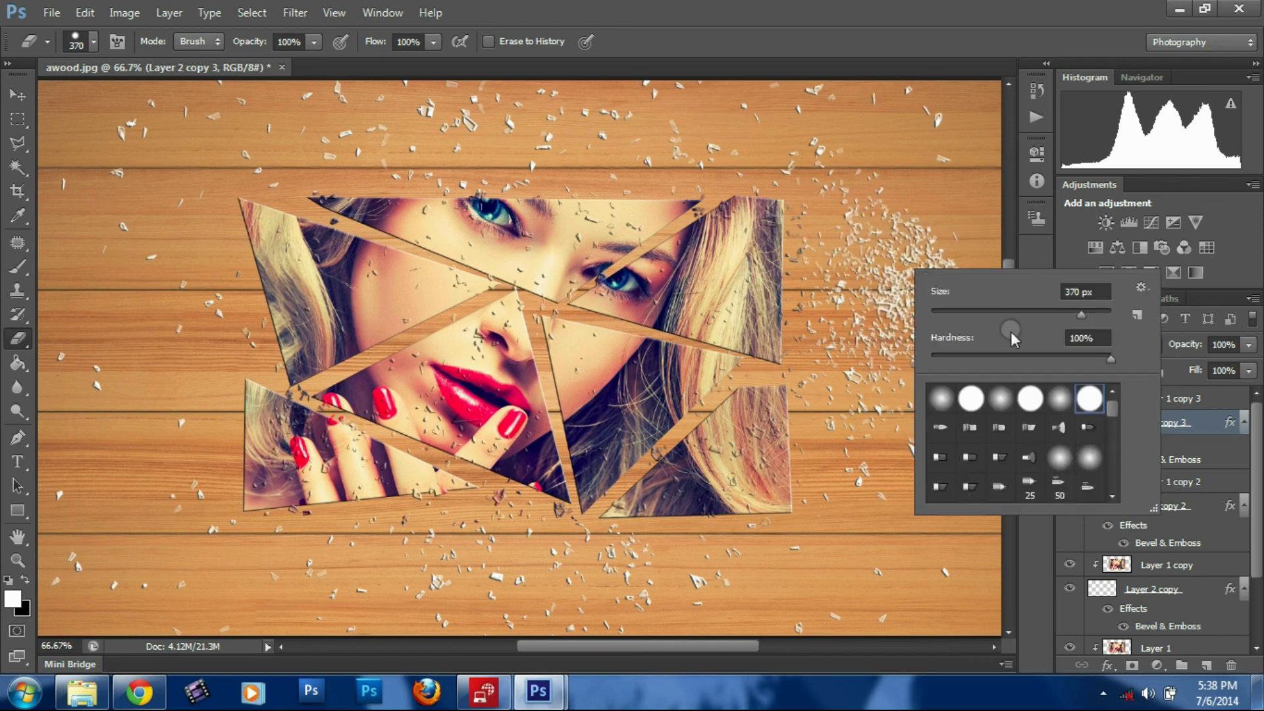
click(912, 289)
drag(908, 237, 957, 357)
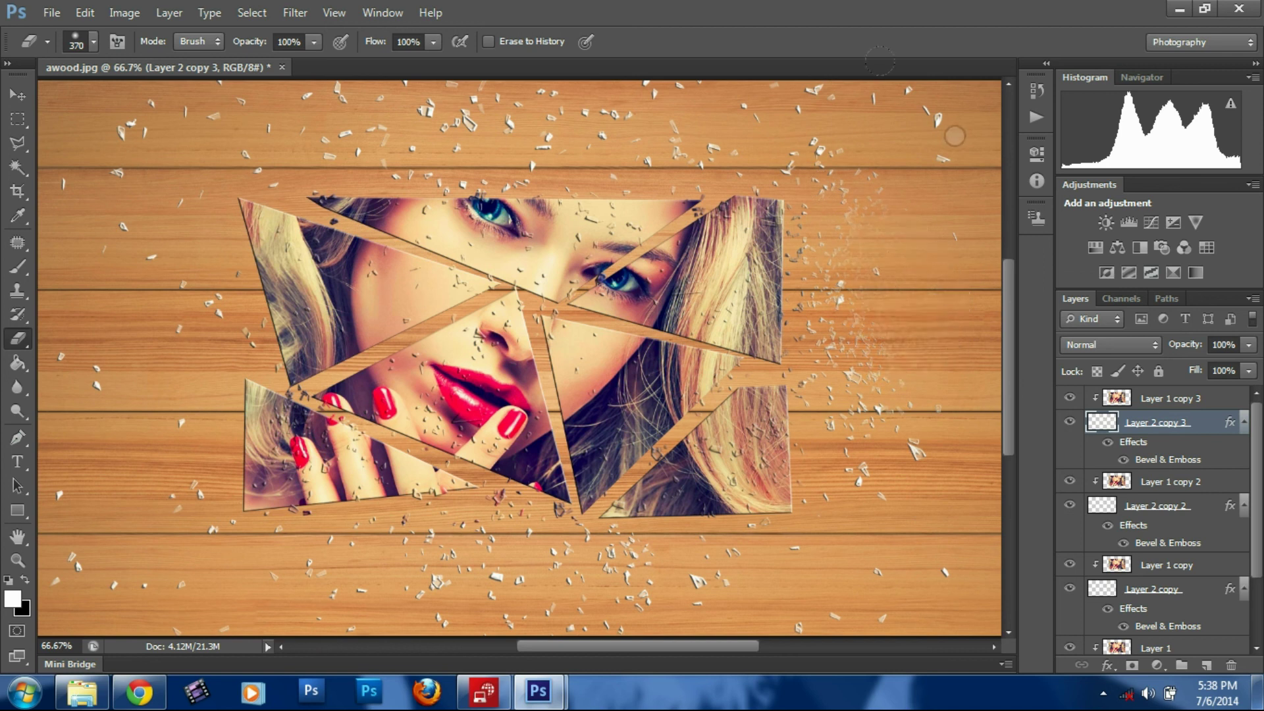
right_click(886, 236)
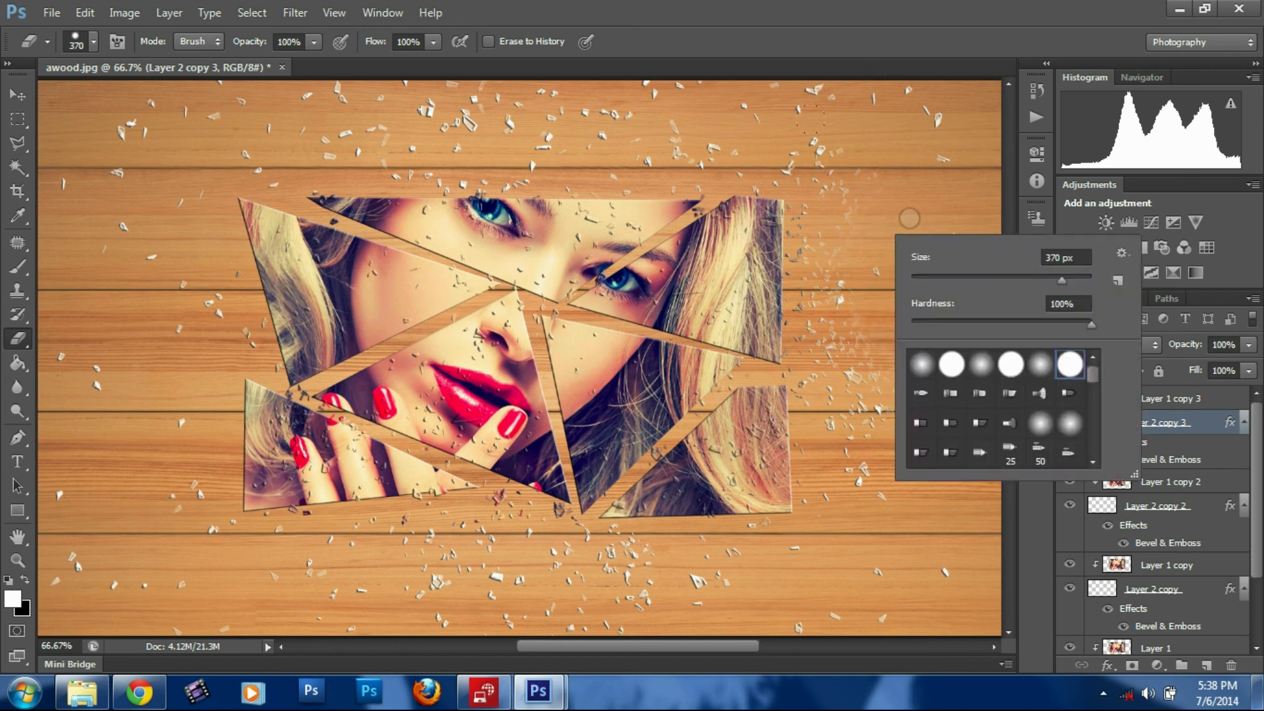
click(896, 193)
drag(937, 341, 918, 448)
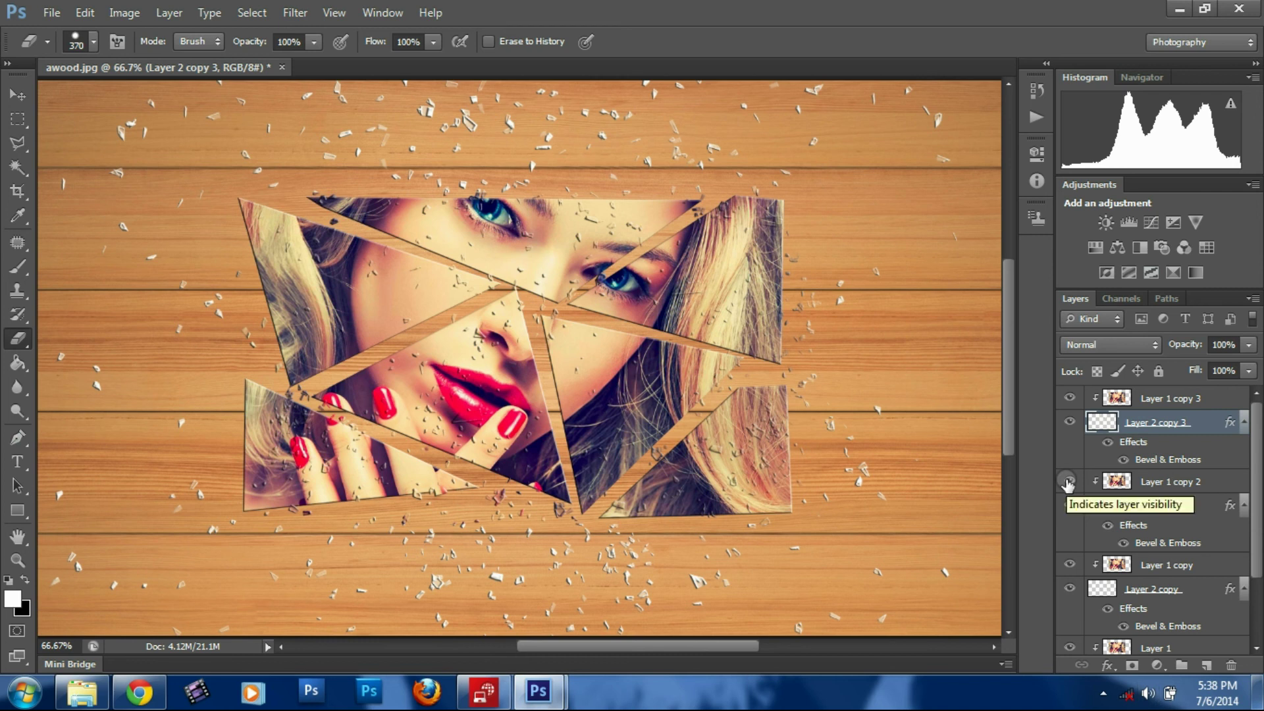
click(18, 94)
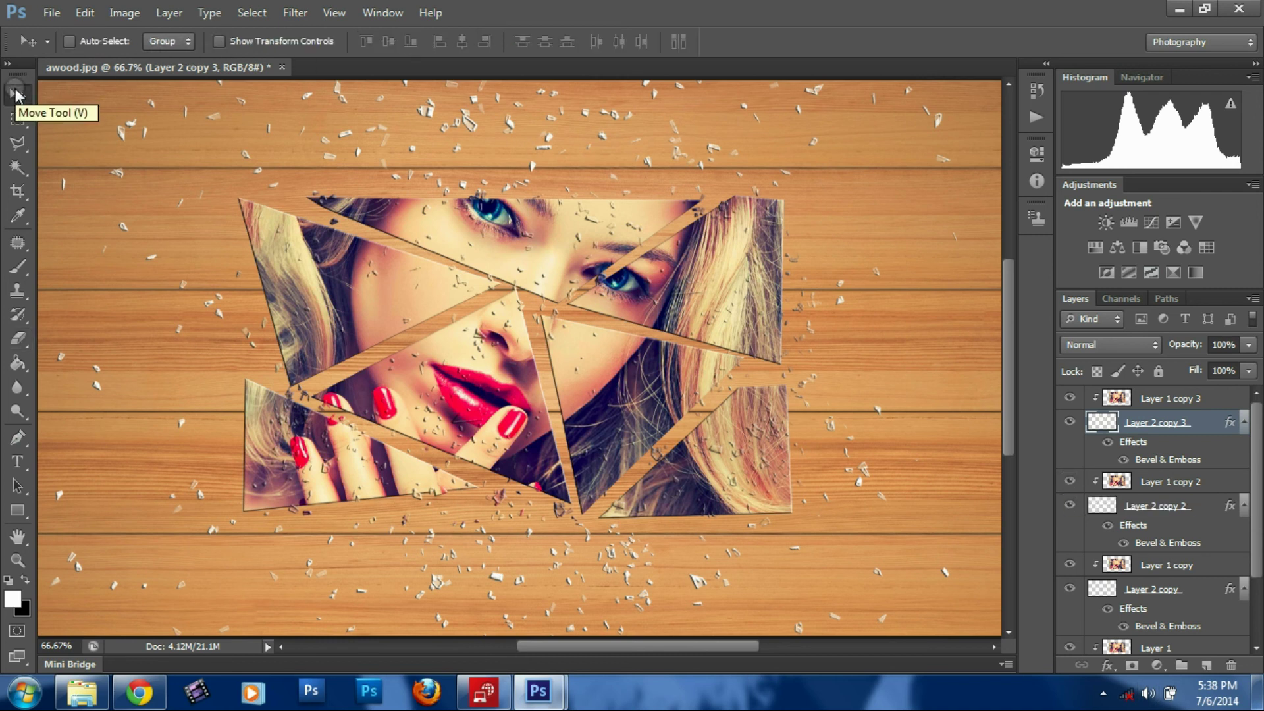